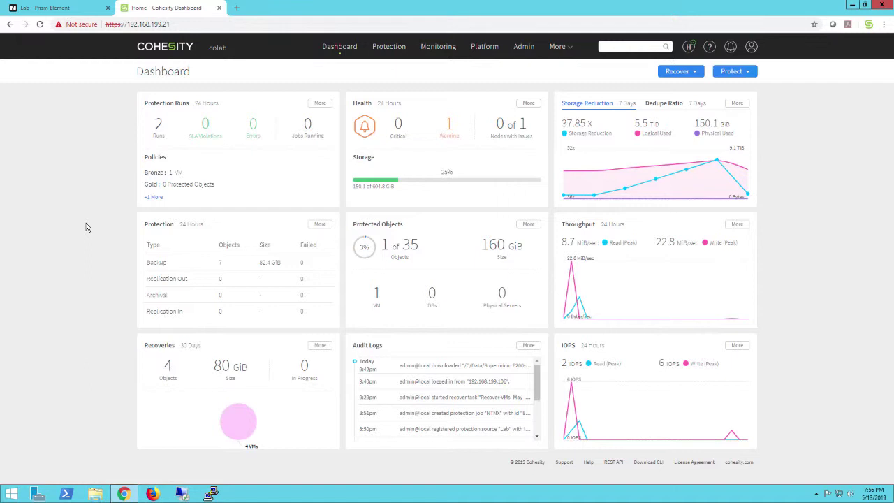
- Switch to the Lab cluster's Nutanix Prism Element dashboard
click(64, 10)
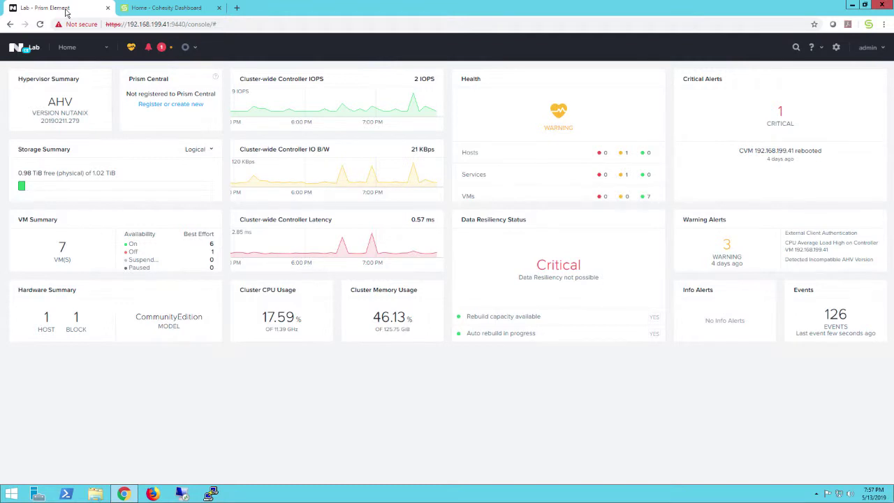
click(66, 48)
click(62, 100)
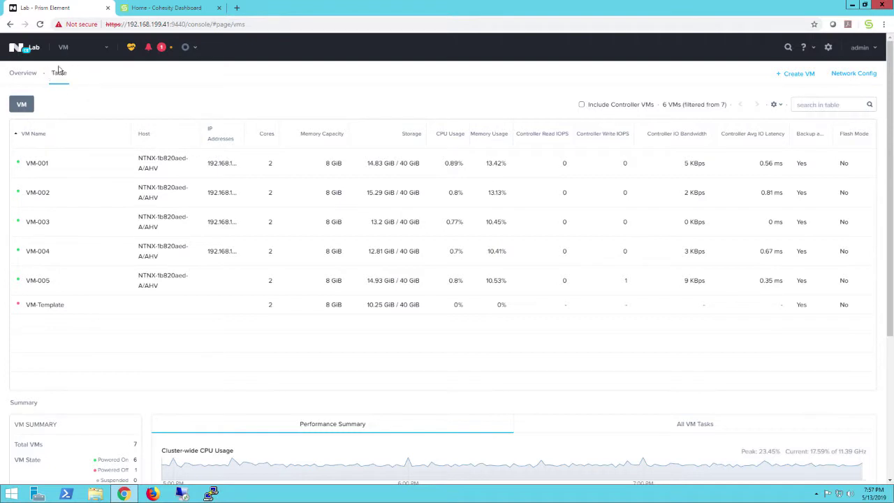
click(828, 49)
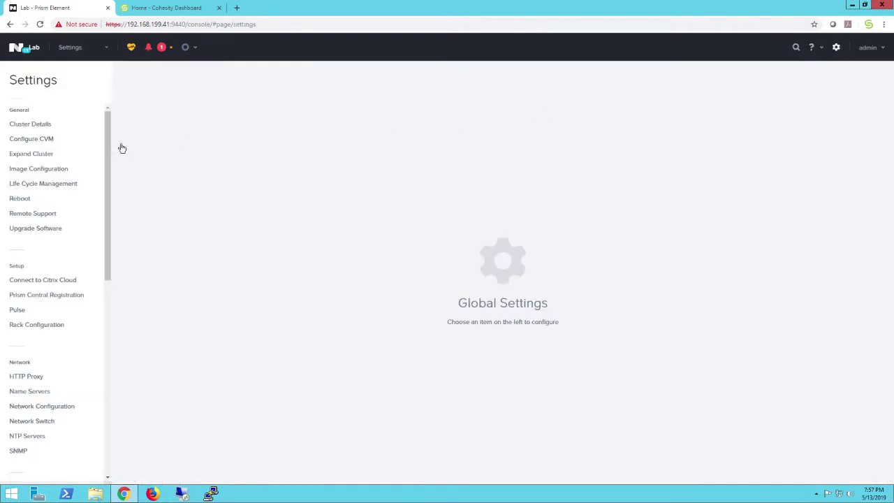
click(29, 125)
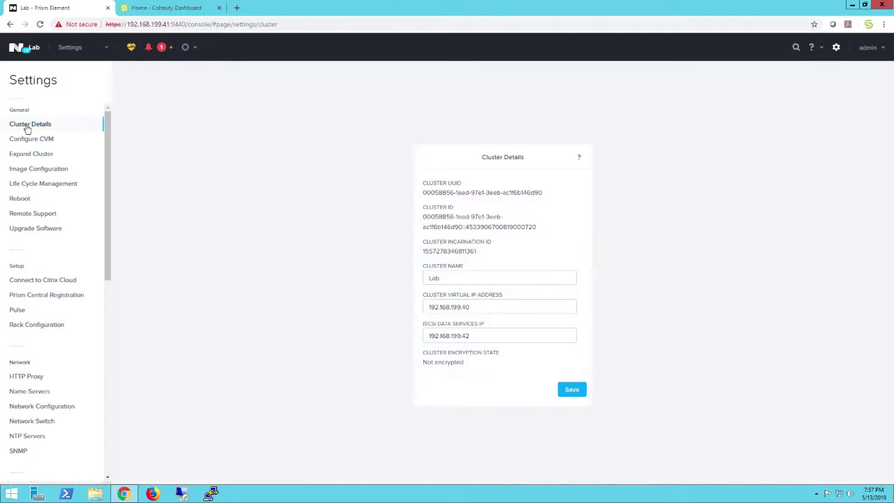
click(495, 335)
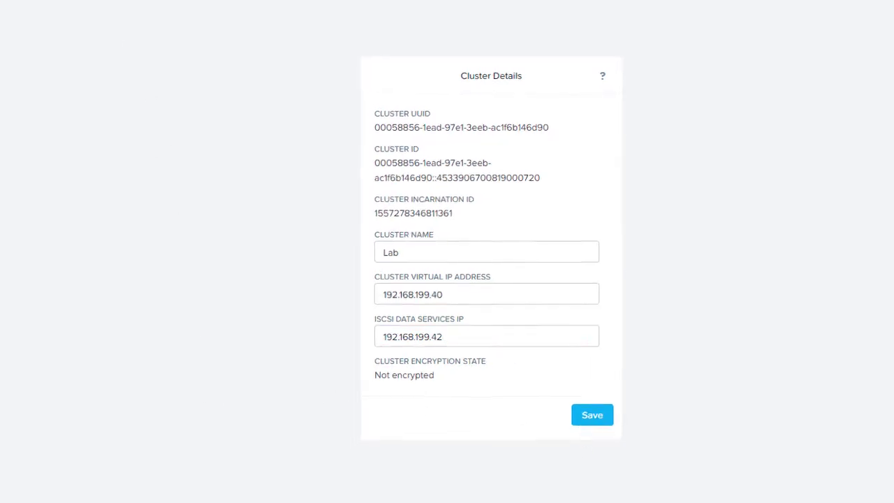
click(67, 68)
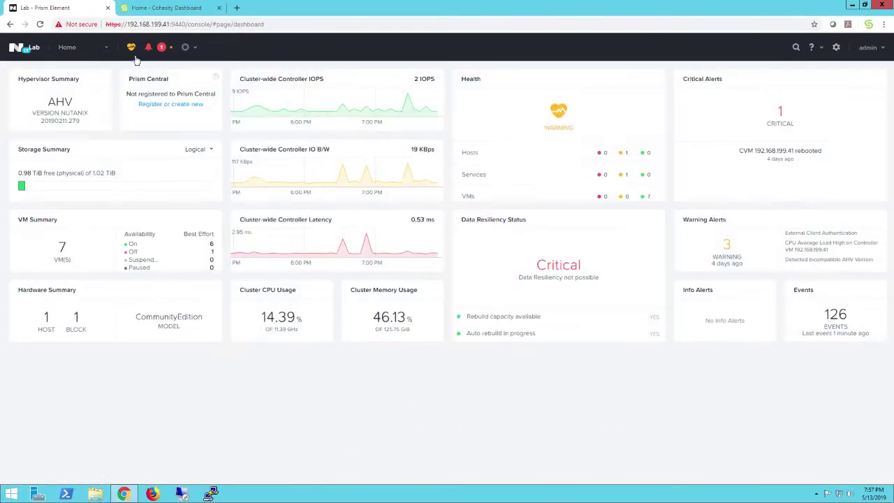
- Back in Cohesity, go to Protection > Sources and start registering a hypervisor source
click(173, 12)
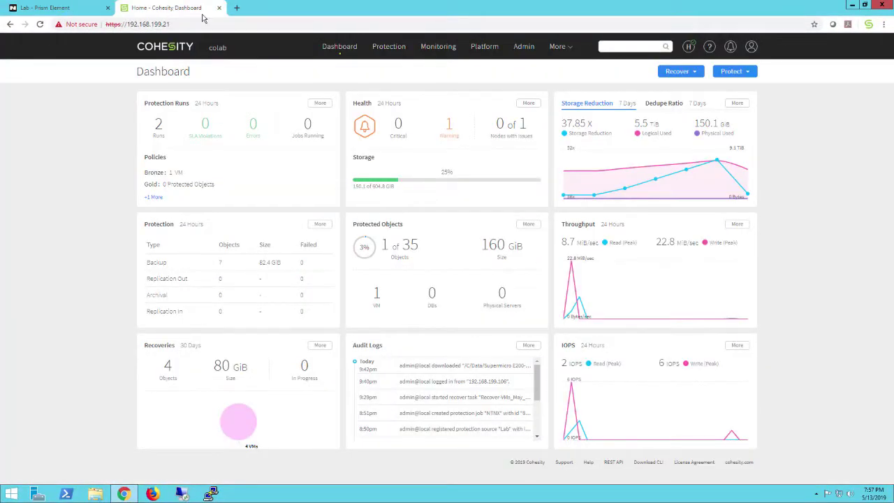
mouse_move(391, 49)
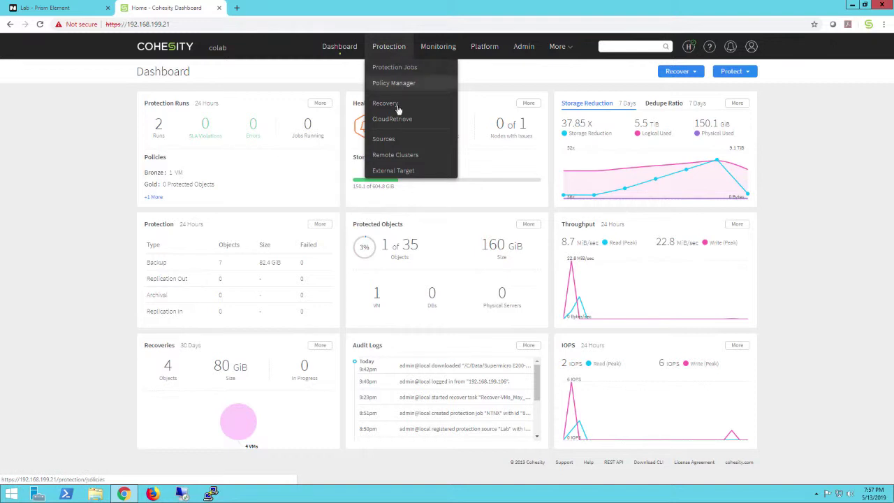
click(387, 144)
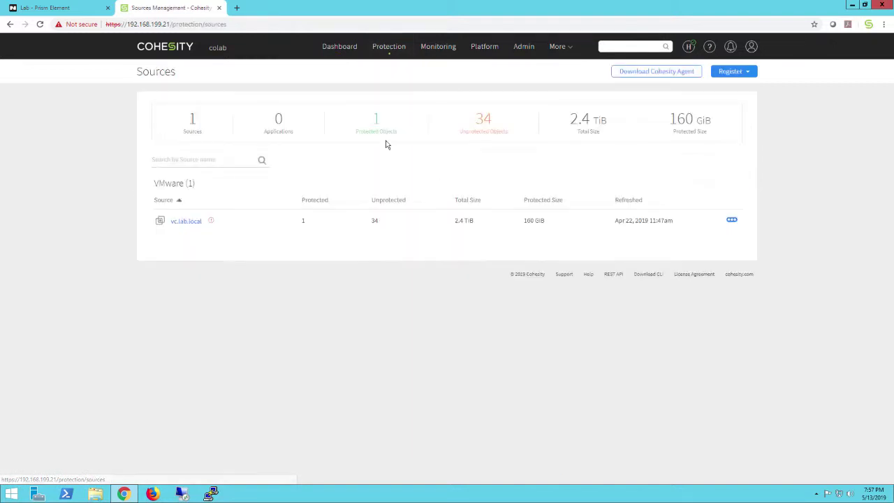
click(727, 73)
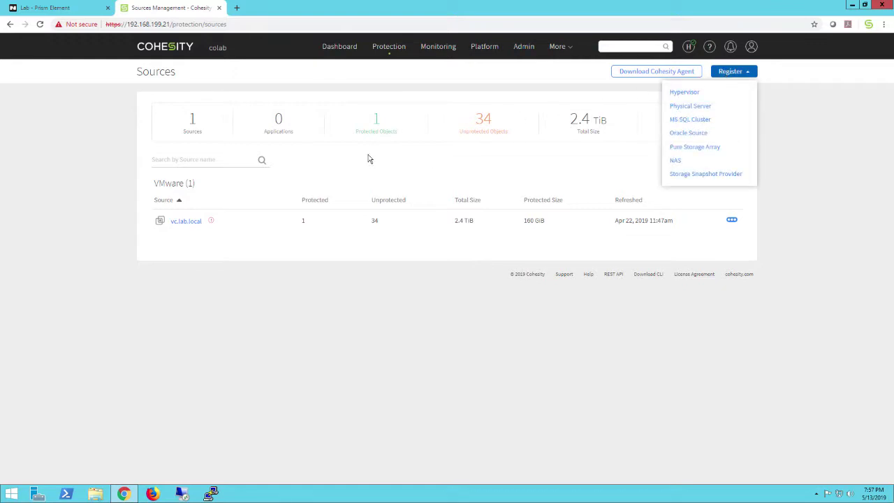
click(681, 95)
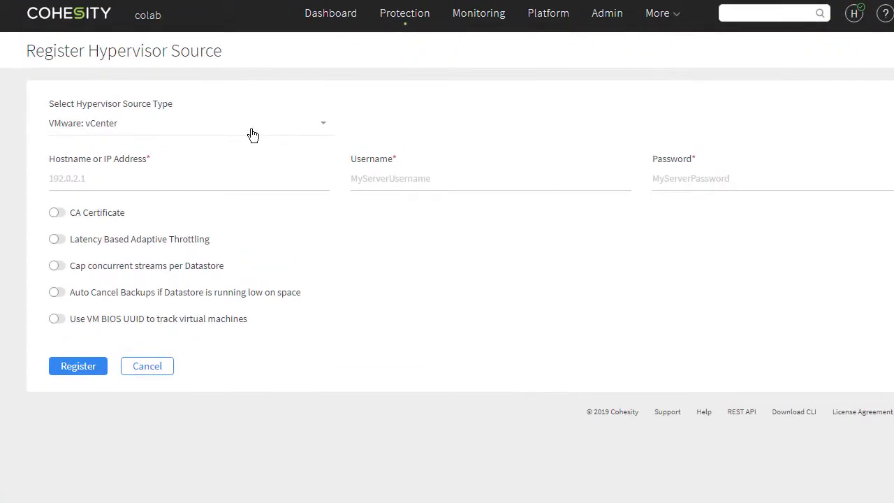
click(266, 123)
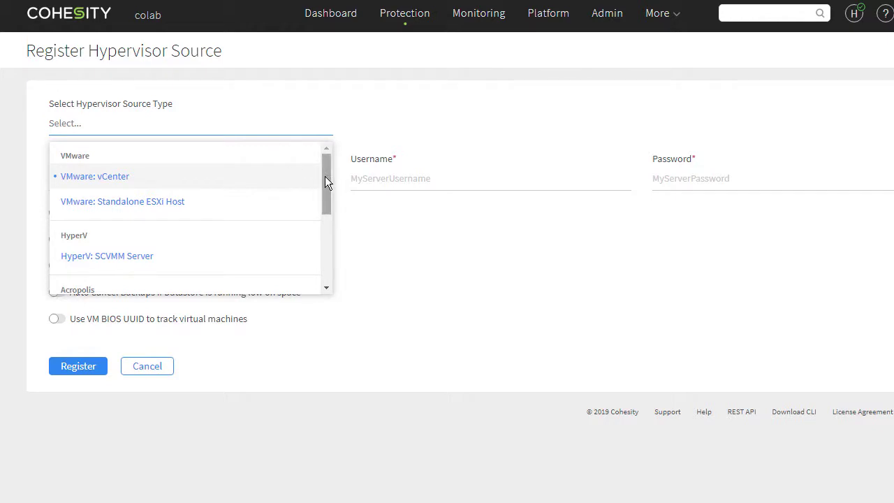
drag(324, 177, 316, 223)
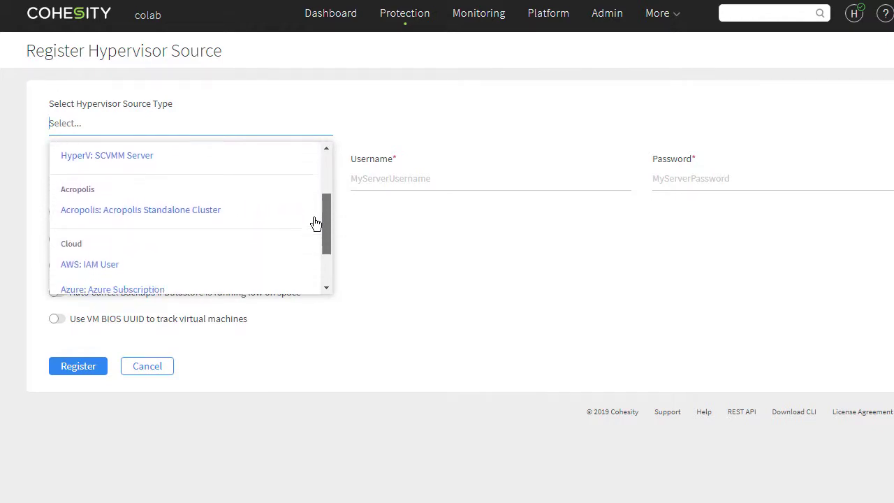
- Register an Acropolis Standalone Cluster at 192.168.199.40 with the admin username and password
click(150, 213)
click(133, 184)
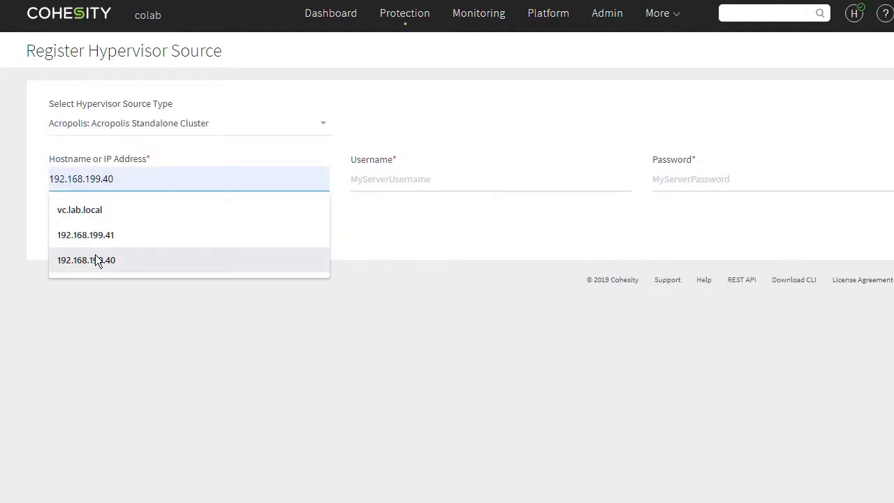
click(98, 260)
click(409, 180)
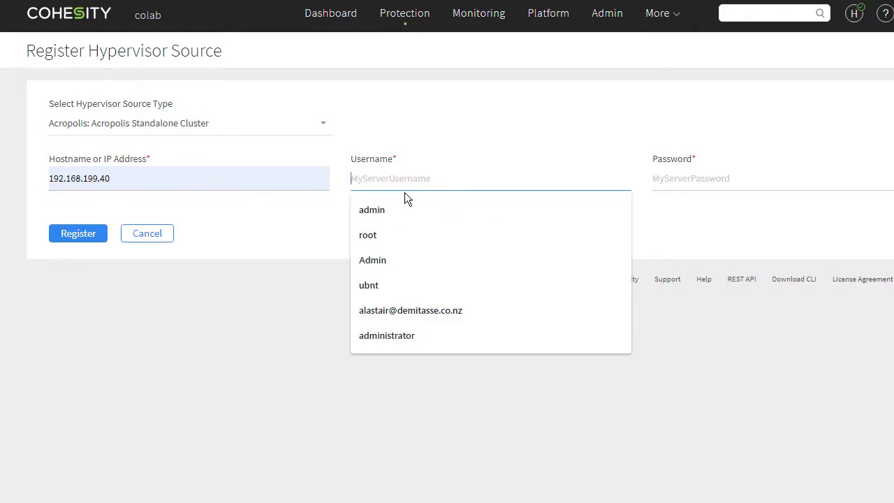
click(382, 213)
click(716, 178)
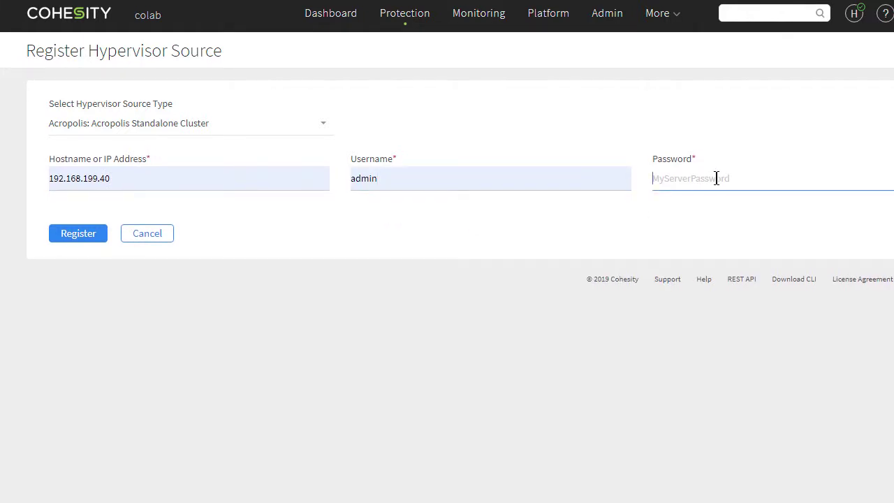
text(•••)
click(76, 236)
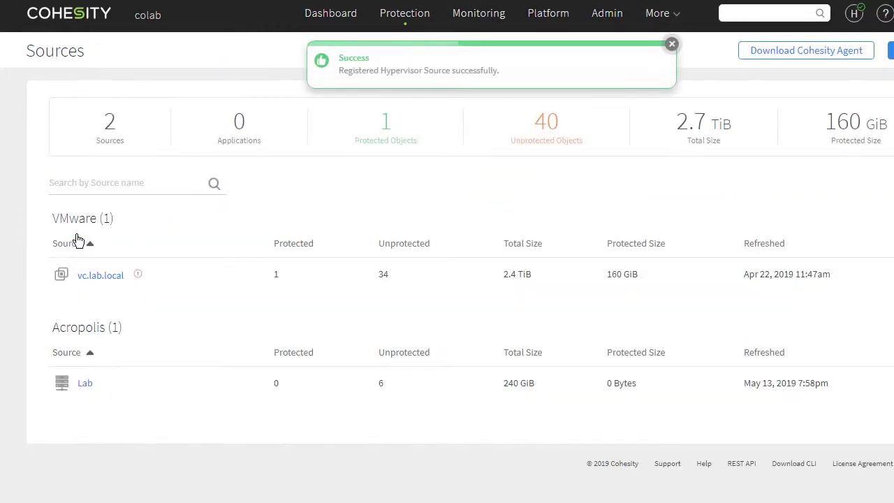
mouse_move(397, 20)
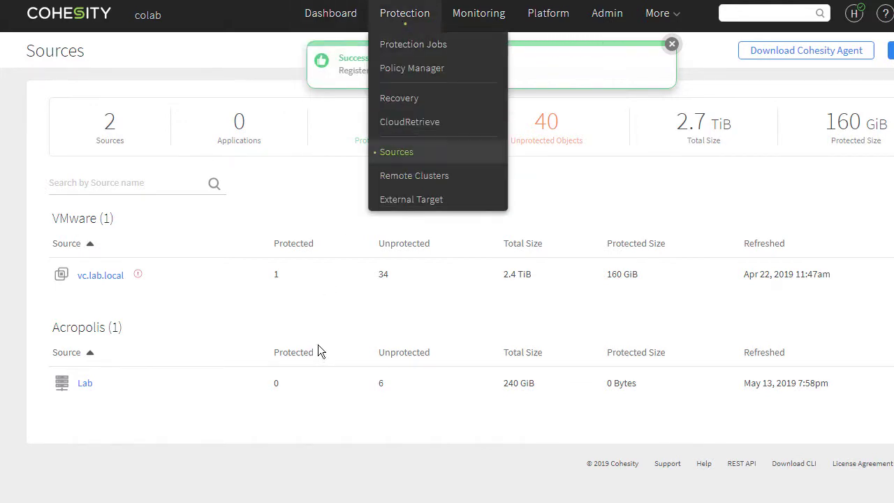
- Start a new VM protection job named NTNX that auto-protects the whole Lab source
mouse_move(405, 14)
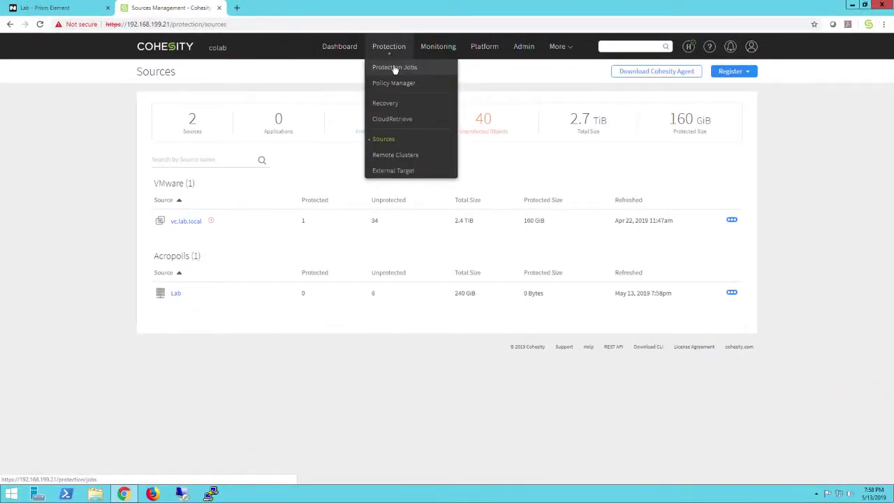
click(394, 68)
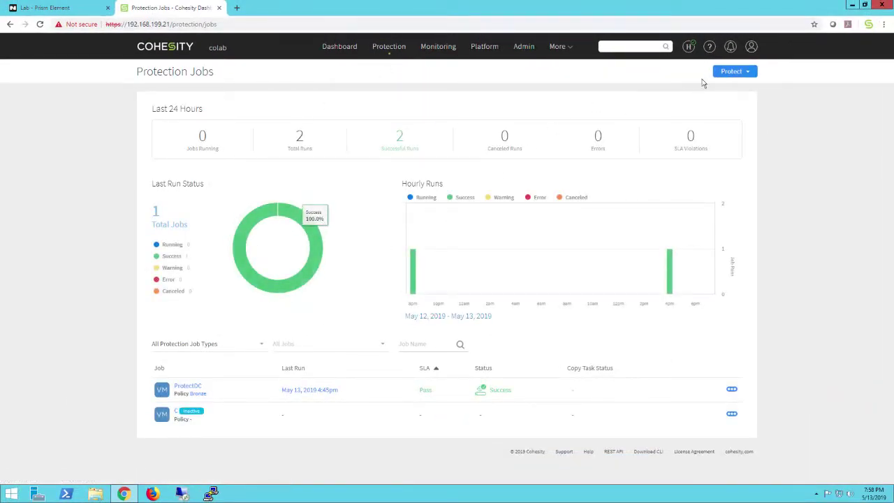
click(732, 72)
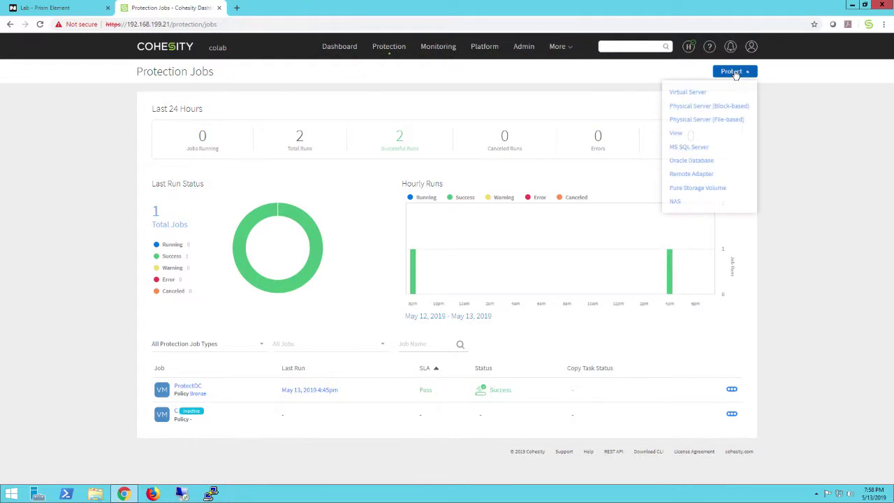
click(690, 92)
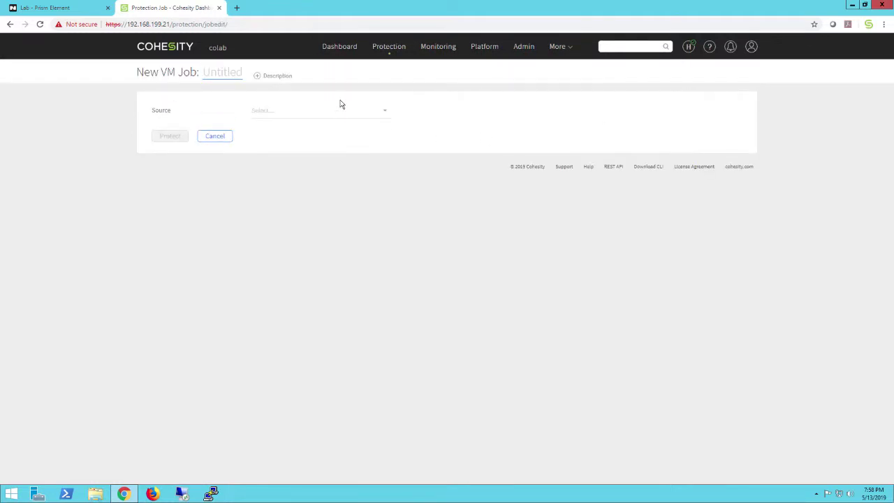
click(213, 74)
text(NTNX)
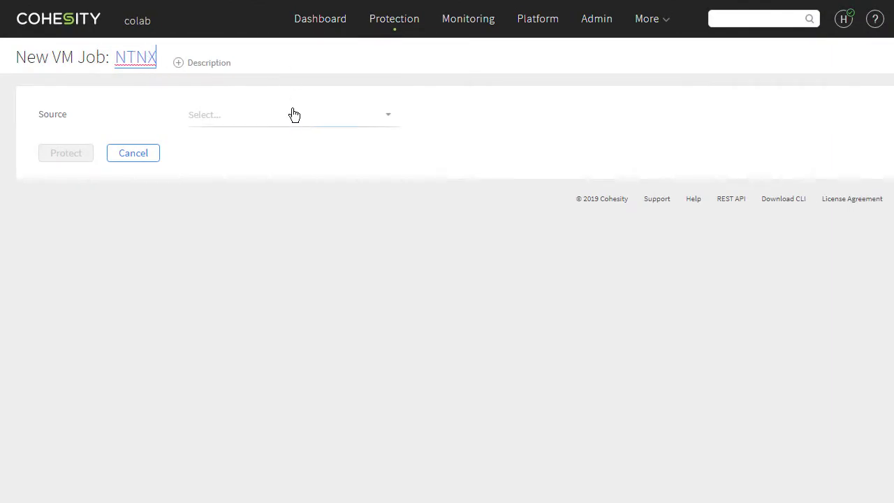
click(293, 114)
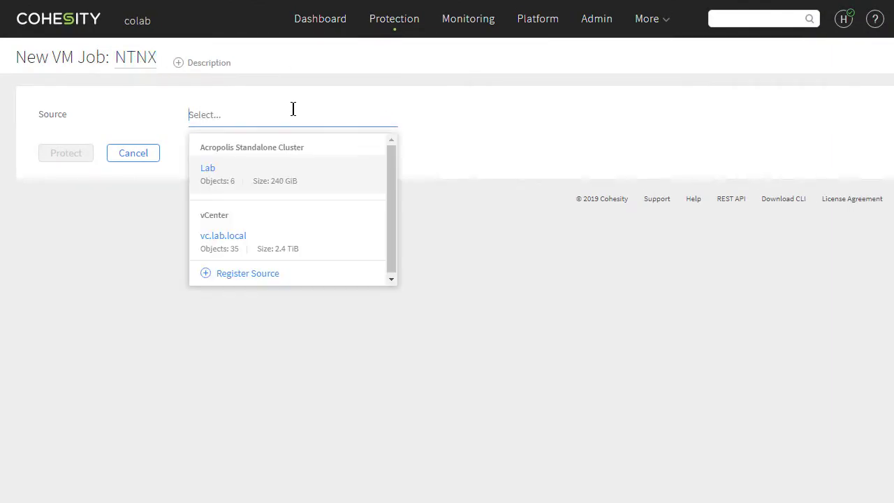
click(244, 171)
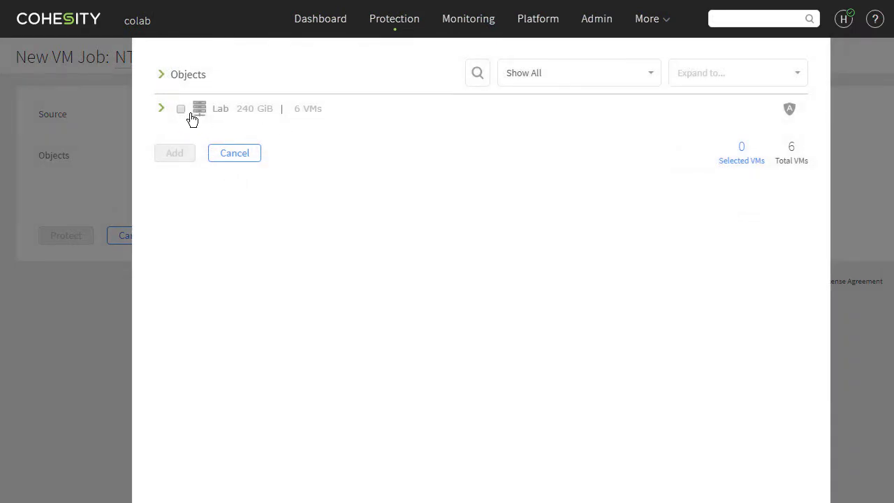
click(161, 110)
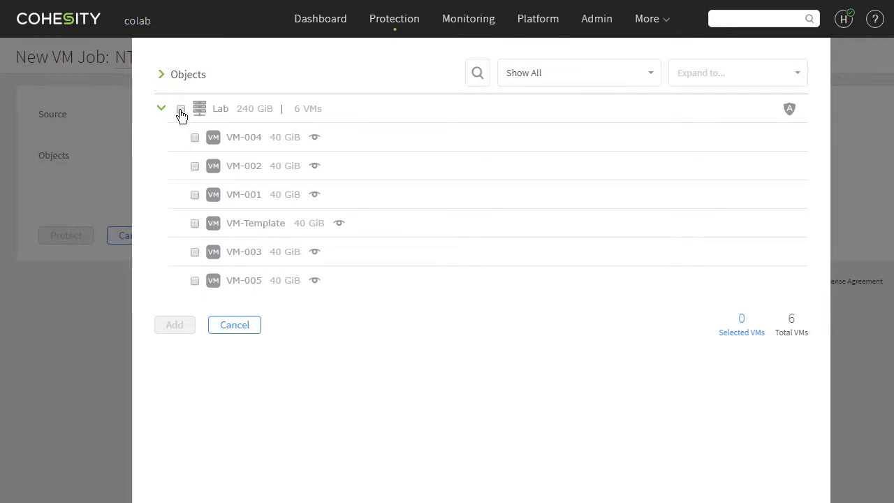
click(180, 110)
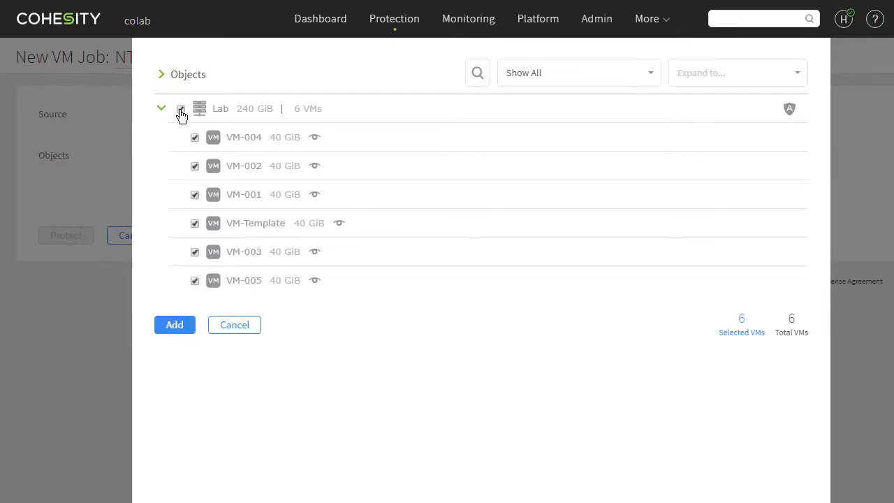
click(789, 110)
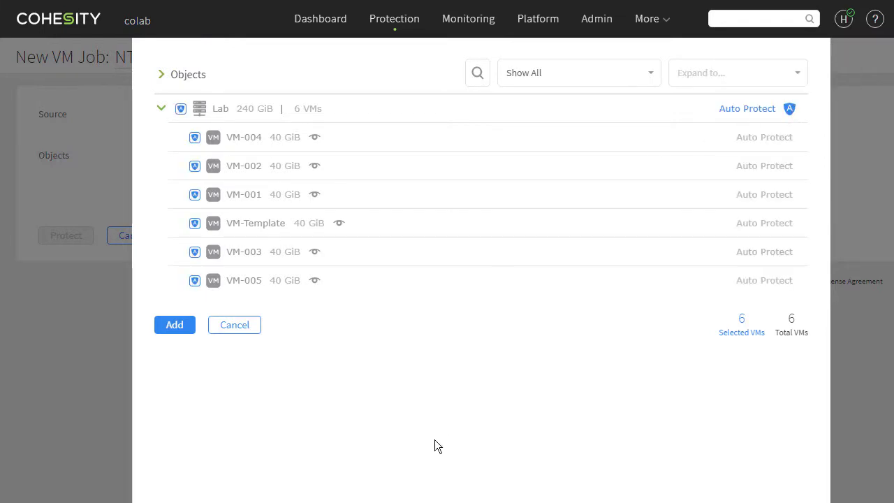
click(181, 328)
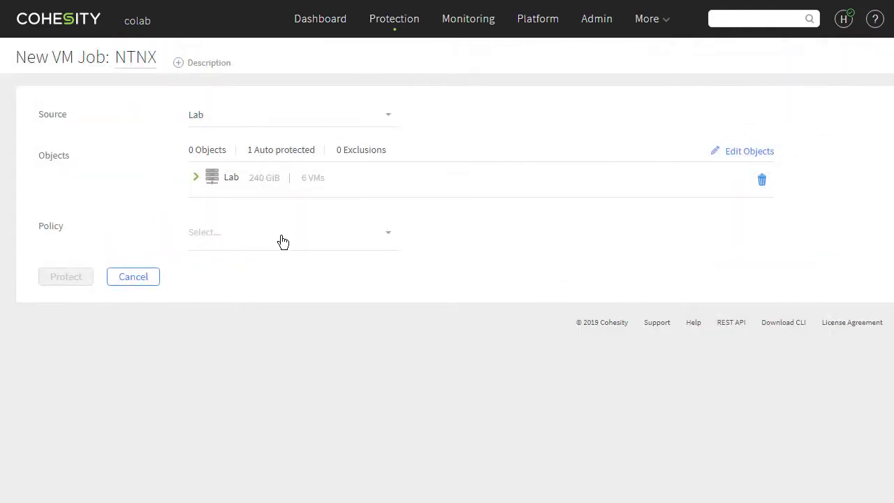
- Assign the Silver policy and DefaultStorageDomain, then save the NTNX job
click(283, 242)
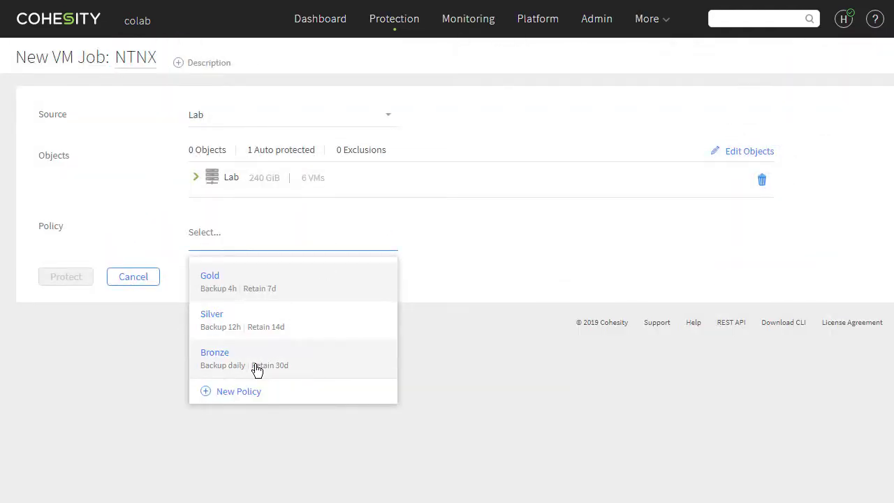
click(231, 334)
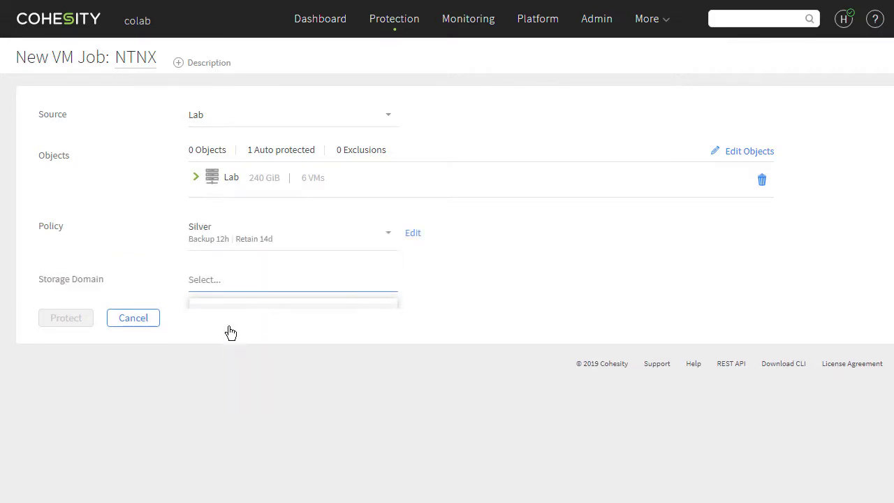
click(234, 327)
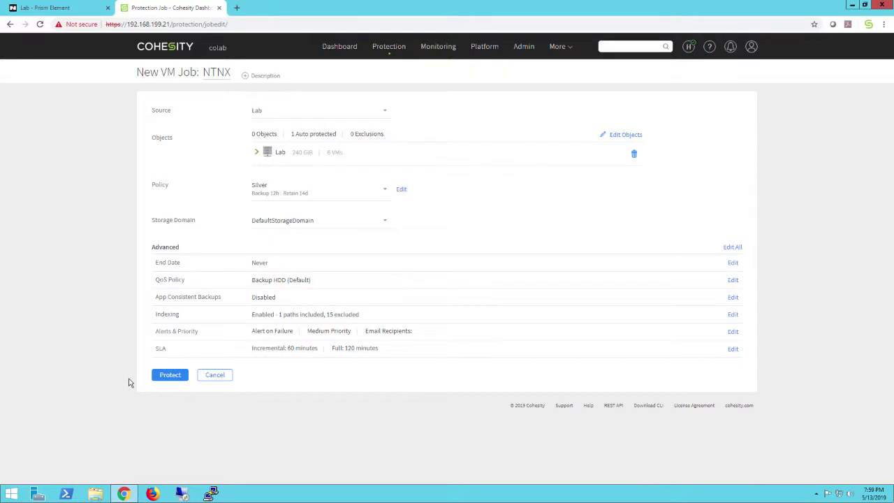
click(171, 375)
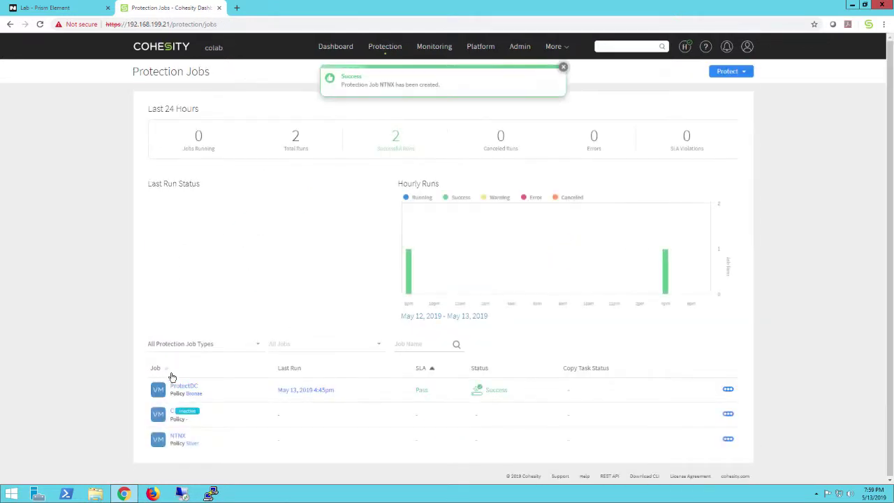
- Confirm the NTNX job's first backup run succeeded for all six VMs
click(177, 437)
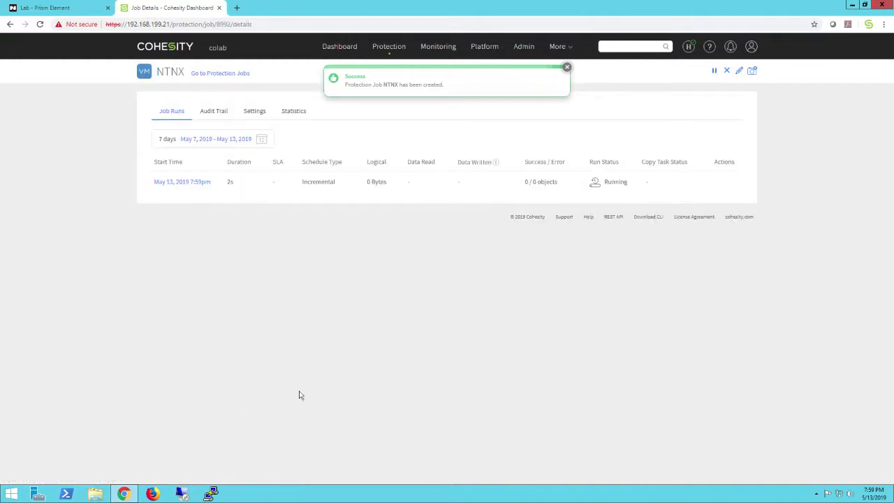
click(174, 185)
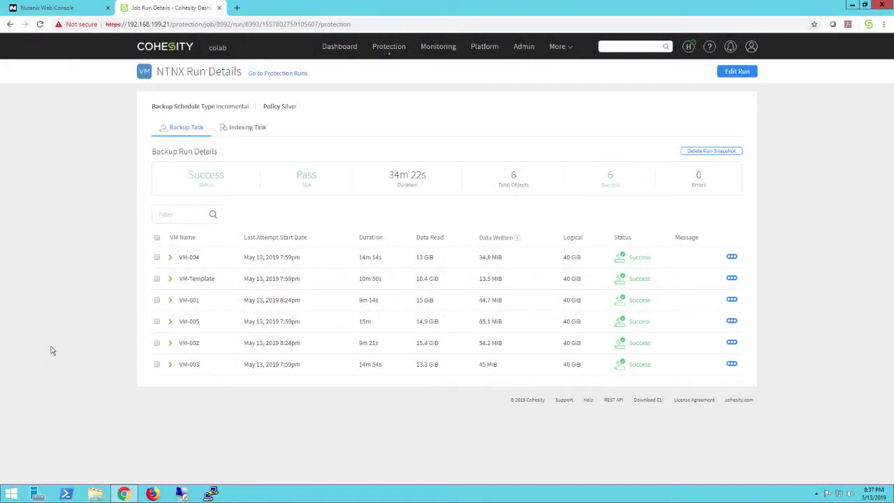
click(273, 74)
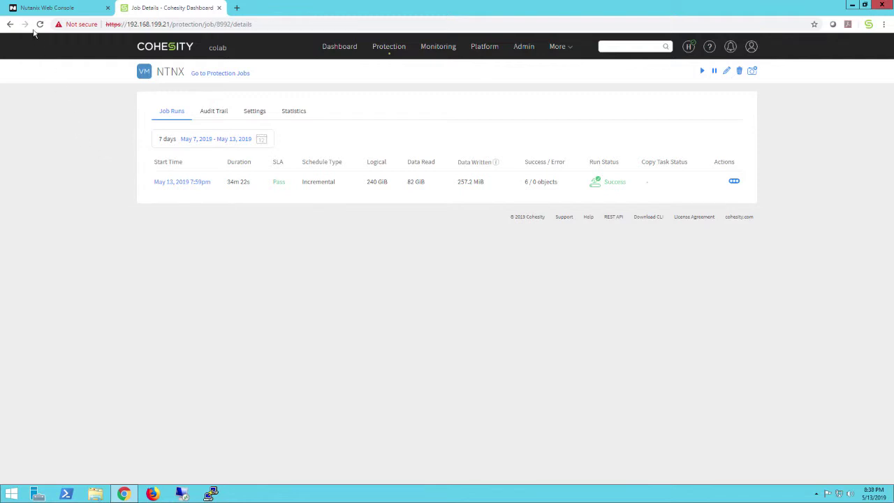
click(42, 8)
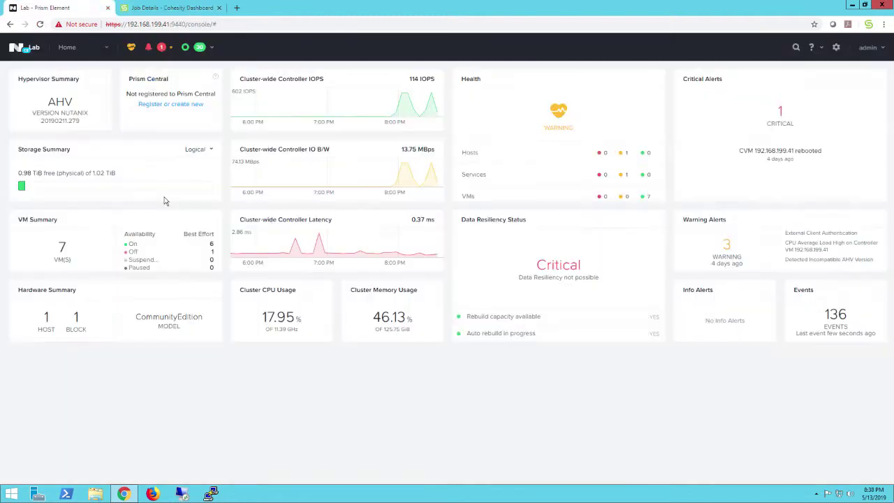
- Delete VM-005 with all its snapshots and refresh the VM table to confirm it's gone
click(68, 50)
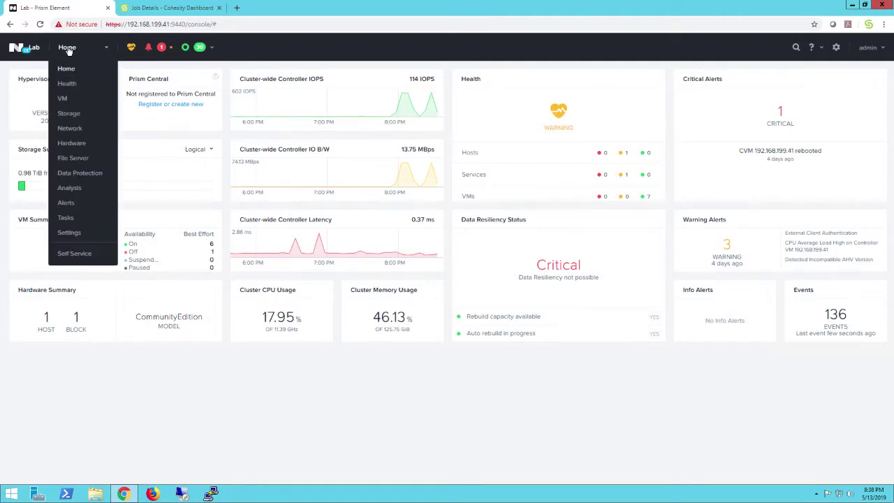
click(61, 100)
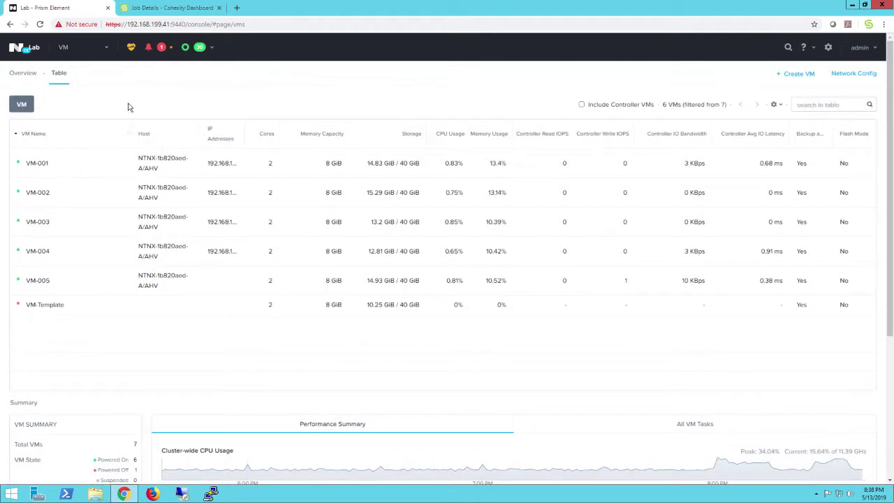
click(83, 281)
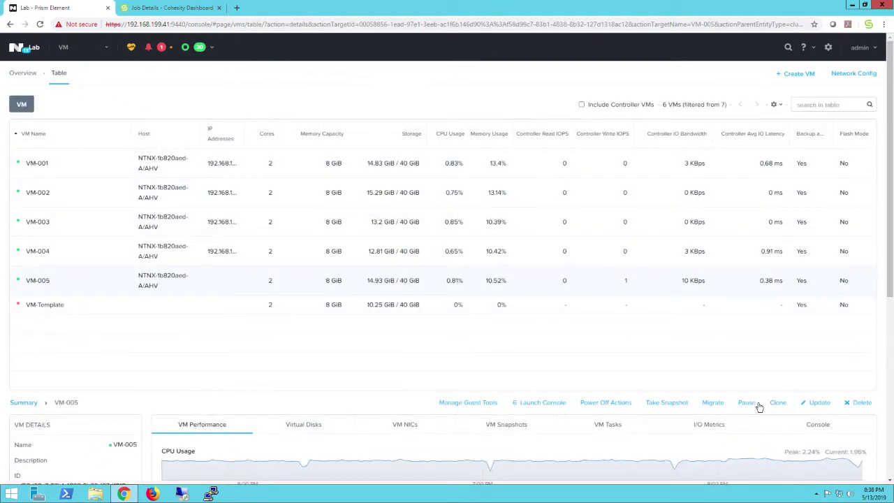
click(861, 403)
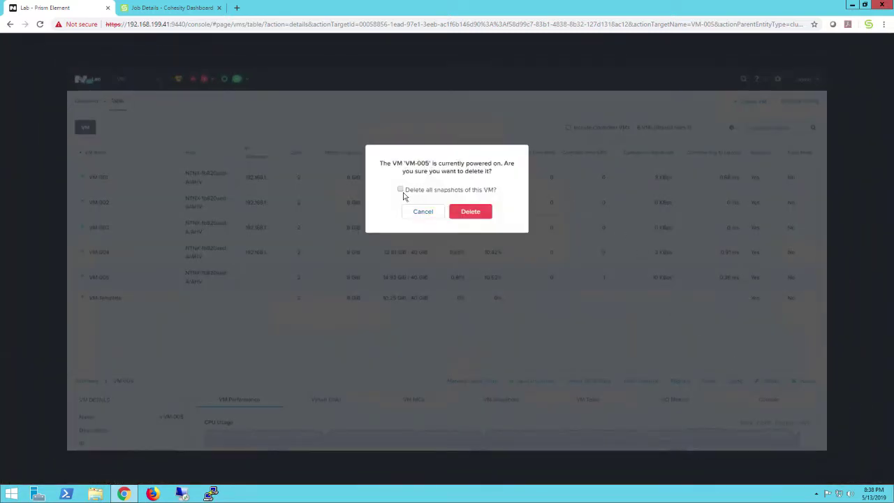
click(401, 190)
click(469, 212)
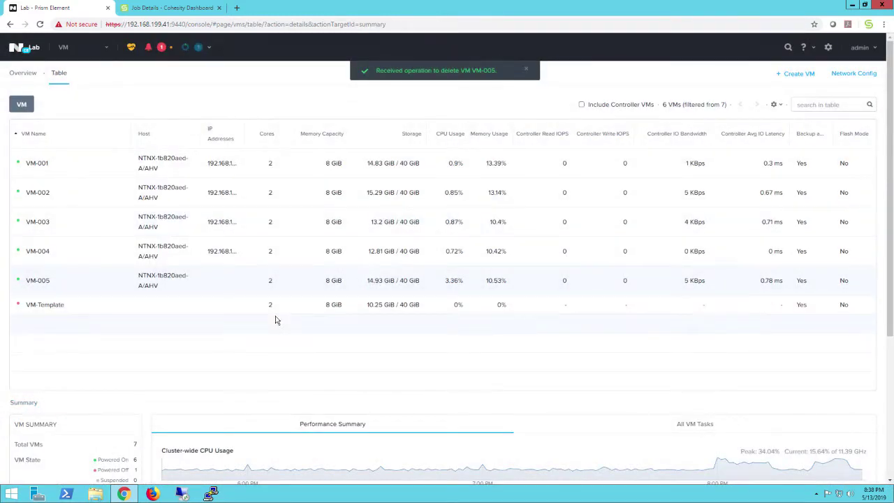
click(22, 73)
click(59, 74)
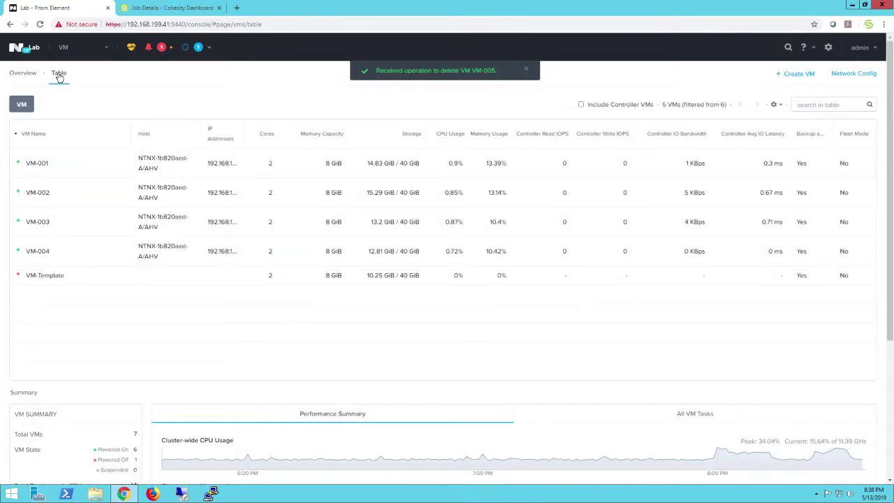
click(165, 14)
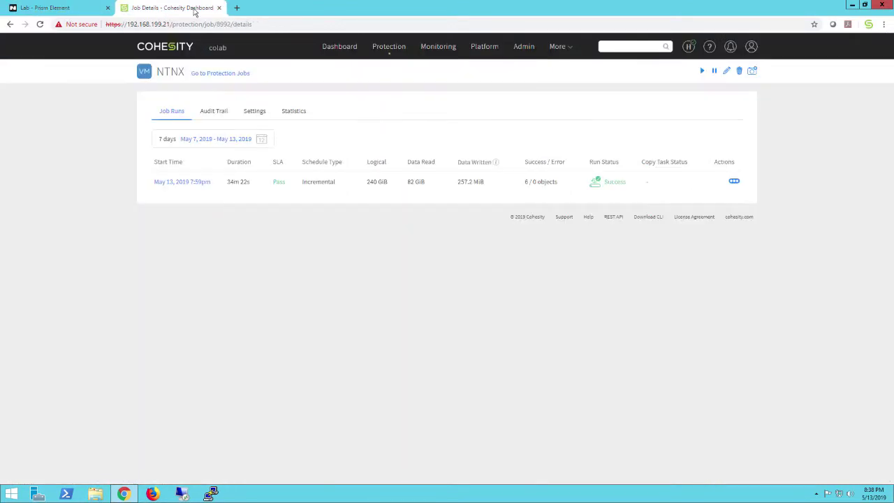
- Start a VM recovery, search '005' and select VM-005 from the NTNX backups
click(333, 49)
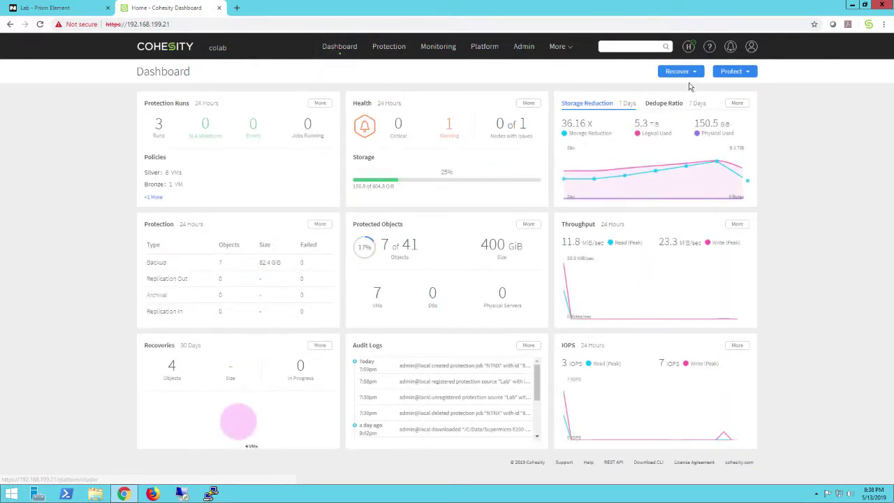
click(678, 72)
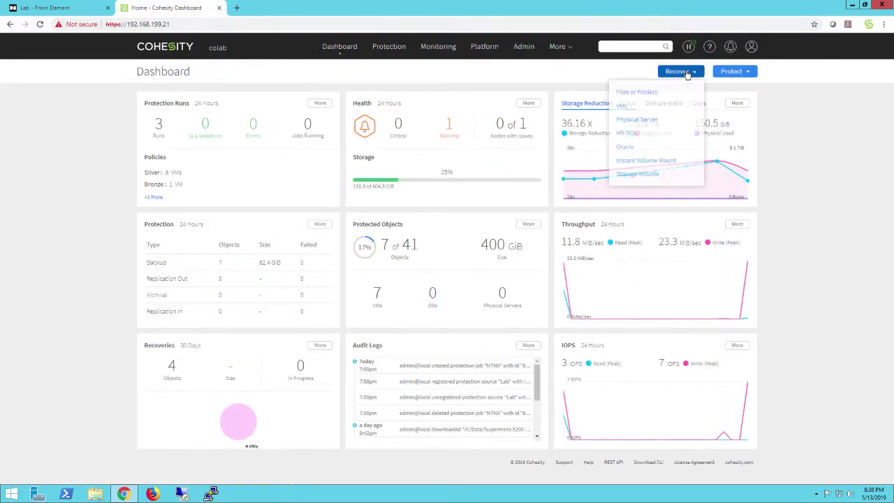
click(623, 106)
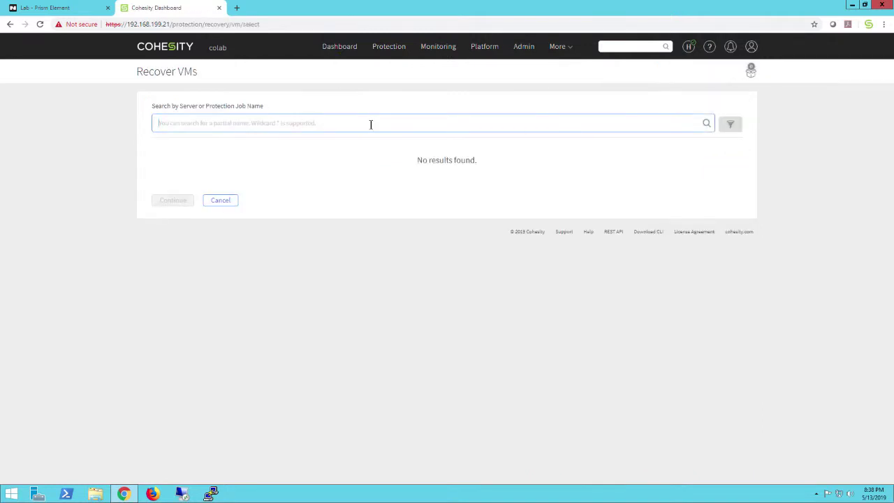
text(005)
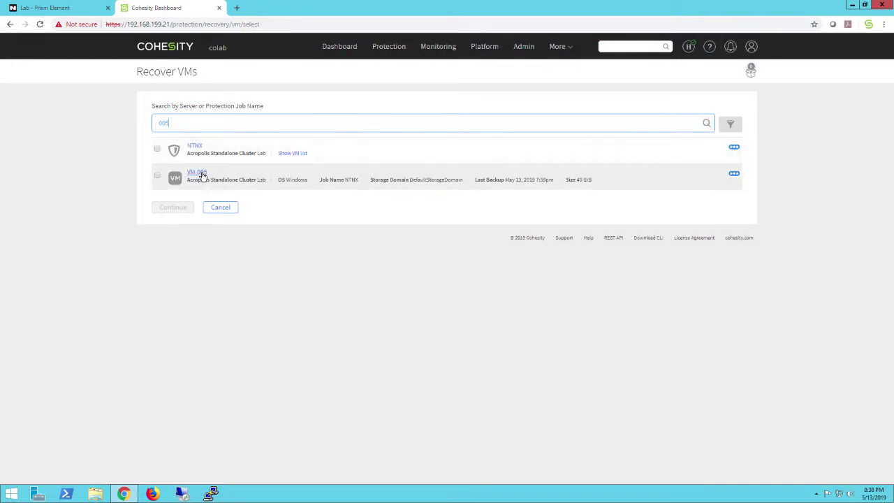
click(158, 176)
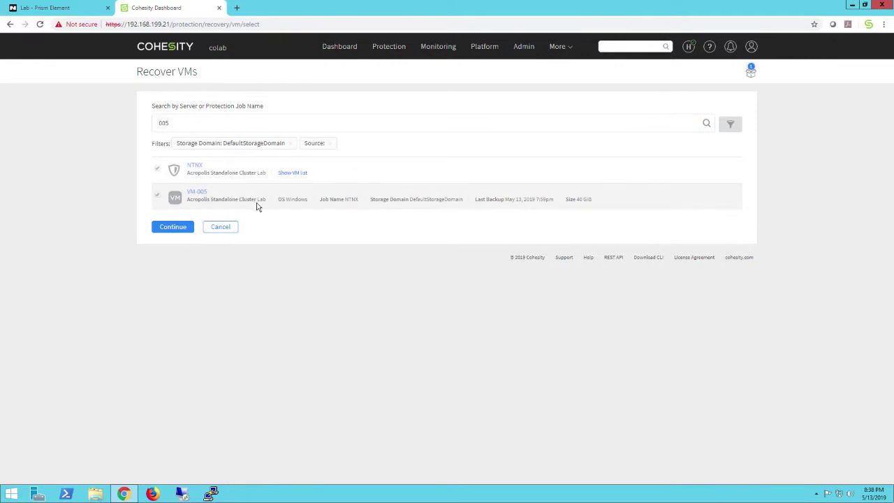
click(173, 227)
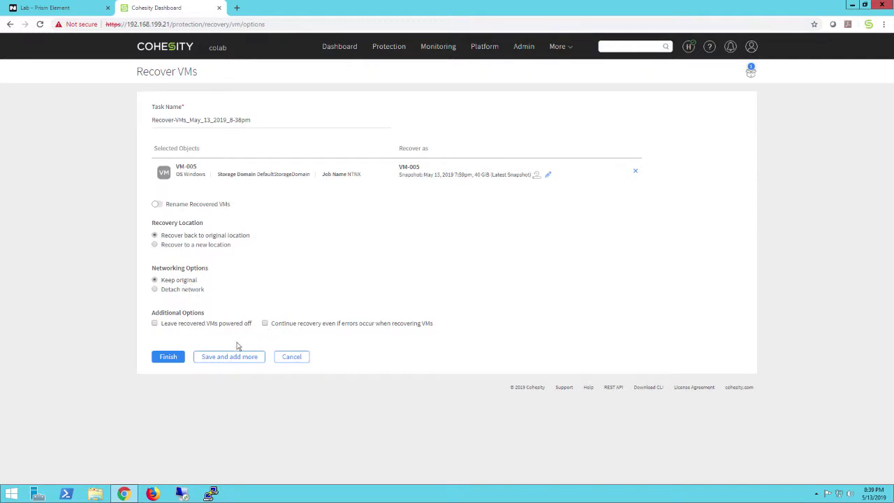
- Launch VM-005's recovery to its original location and open the running recovery task
click(171, 358)
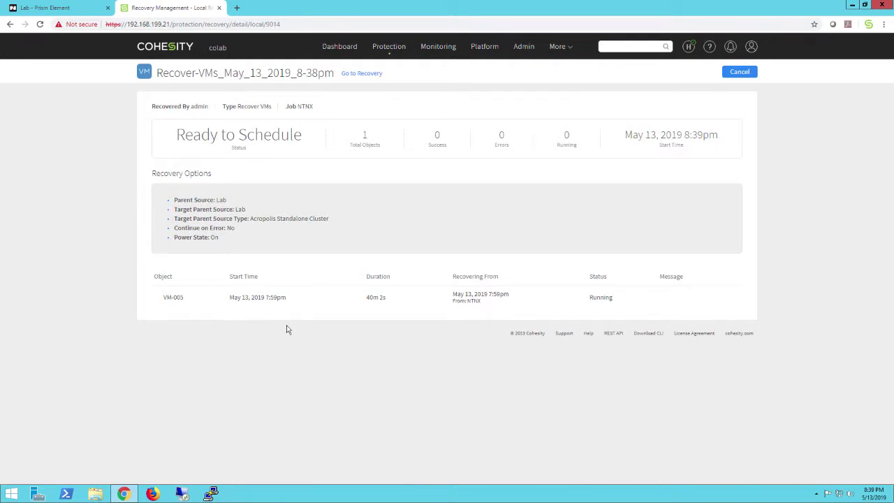
click(359, 76)
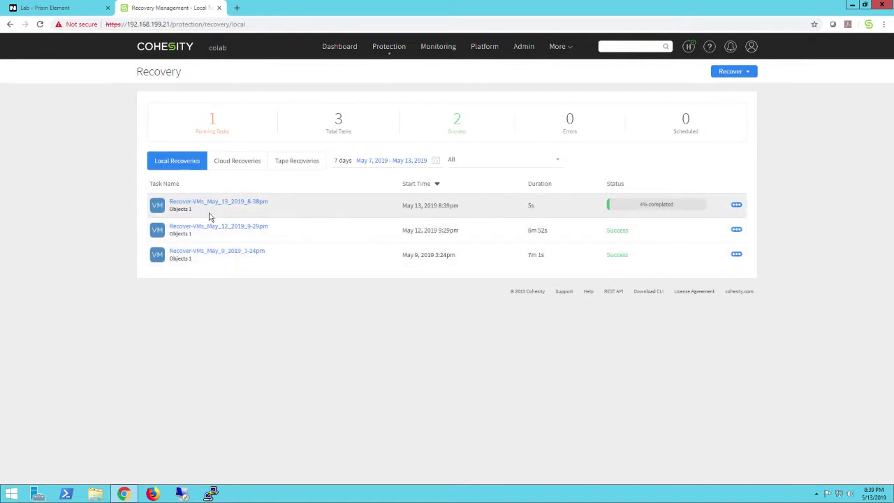
click(210, 202)
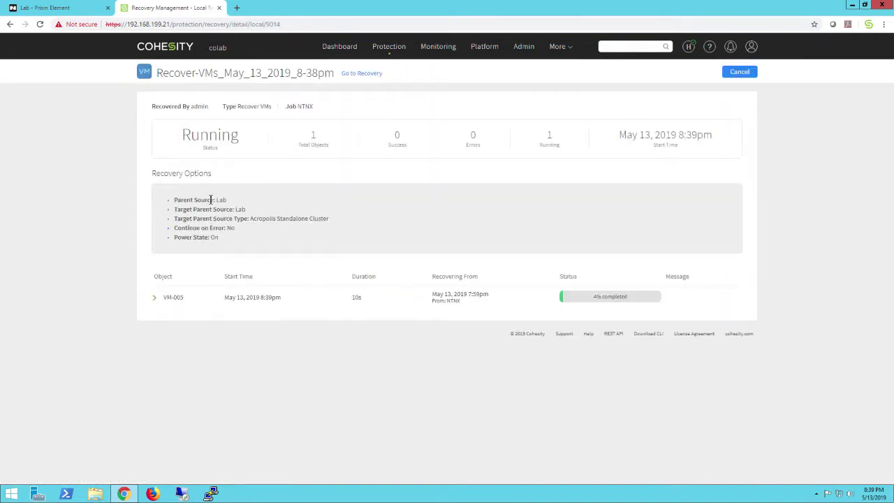
click(61, 10)
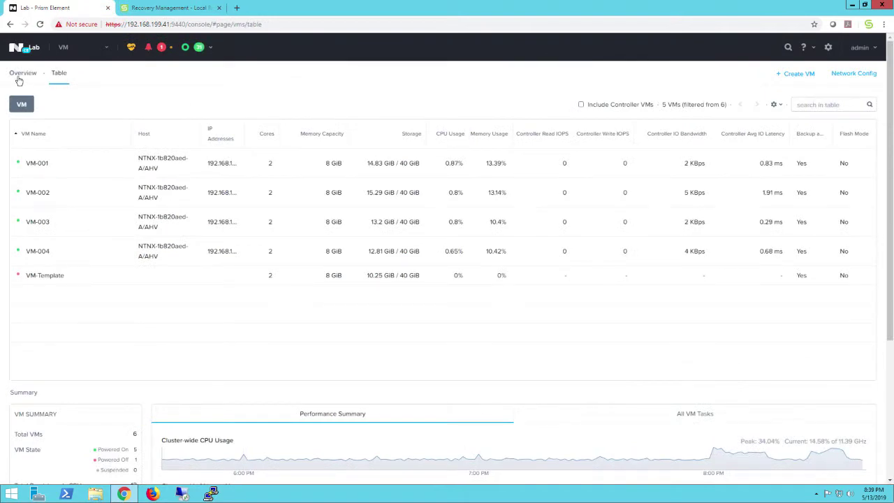
- Review Prism's VM table, then return to the Cohesity recovery job's status
click(21, 75)
click(60, 74)
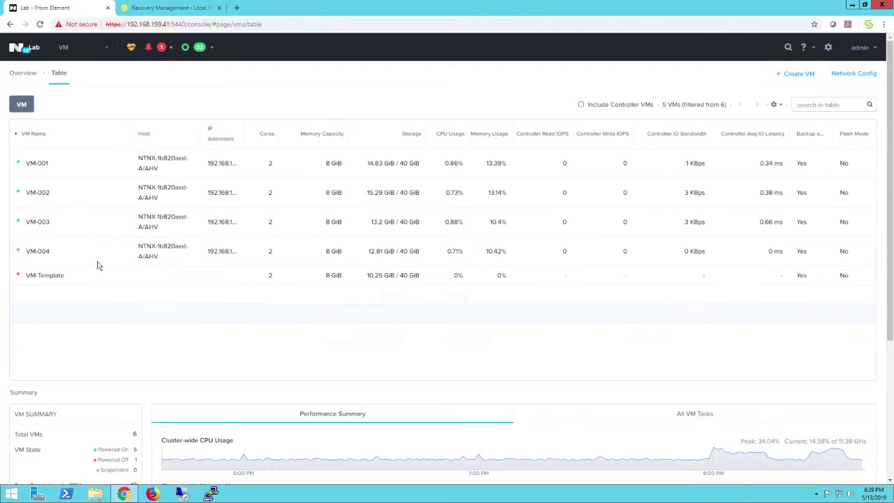
click(149, 12)
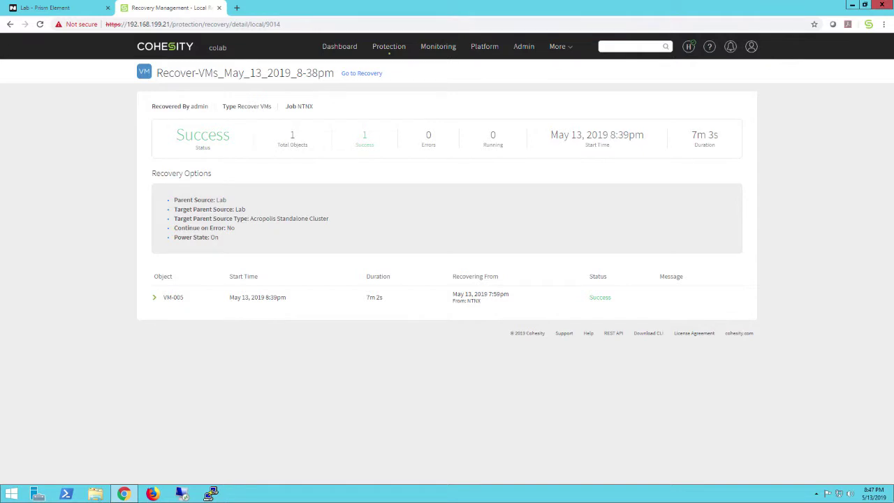
- Open the restored VM-005's console to confirm it boots to the lock screen
click(46, 9)
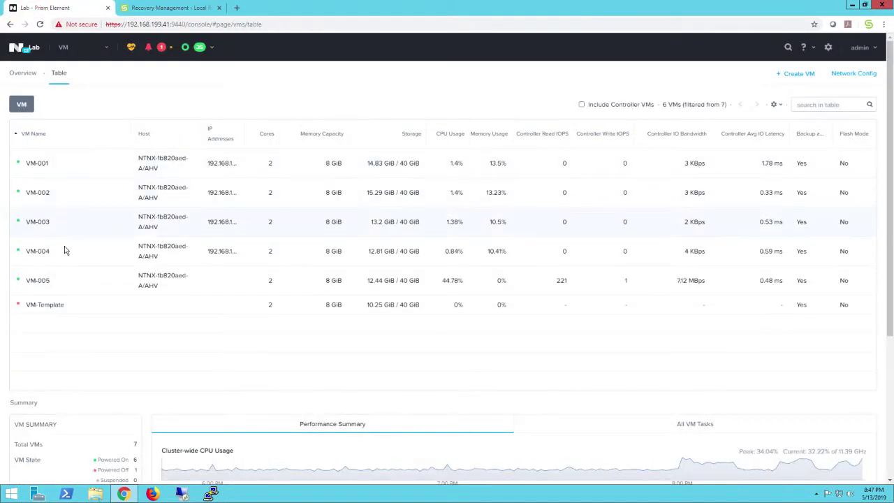
click(77, 283)
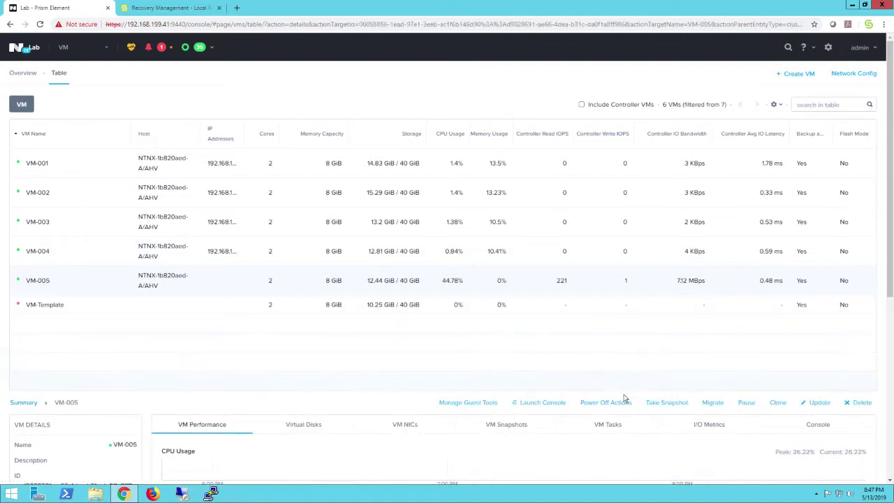
click(549, 404)
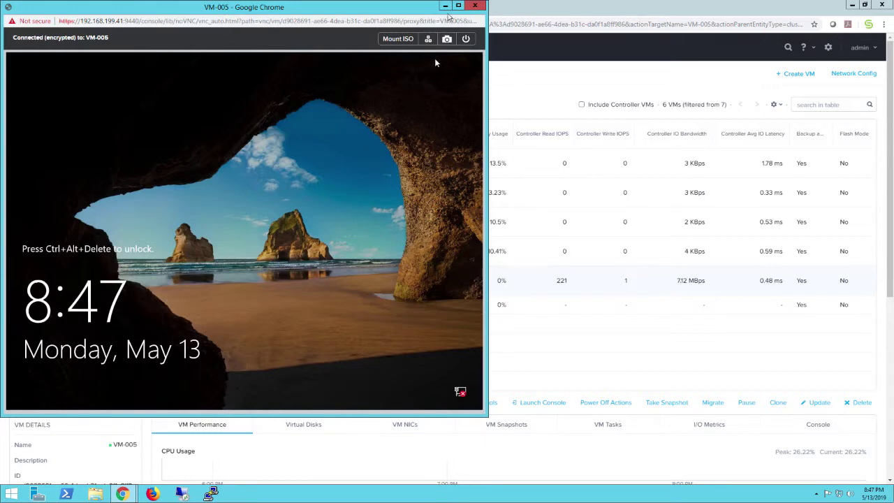
click(473, 7)
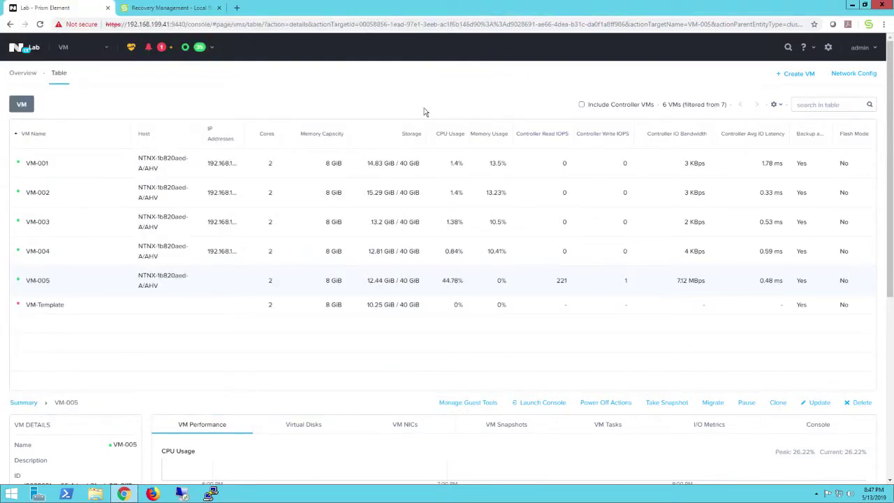
key(ctrl+Tab)
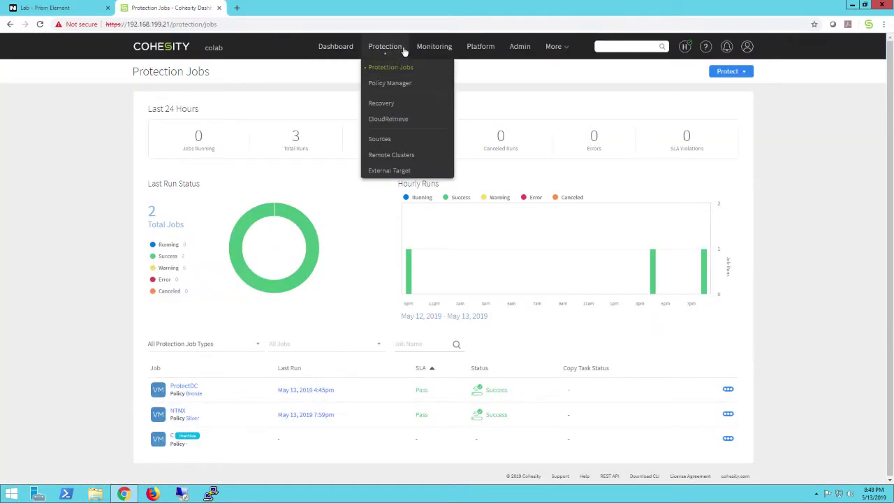
- From the Cohesity dashboard, choose Recover > Files or Folders
click(331, 55)
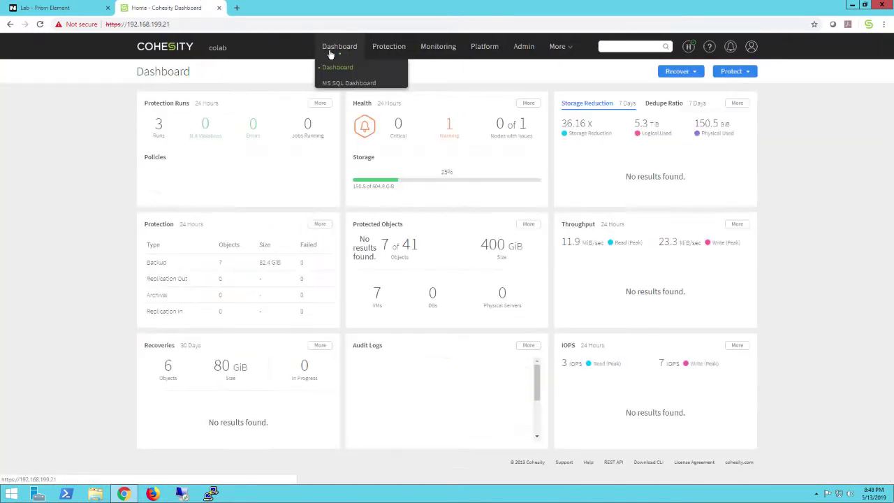
click(688, 73)
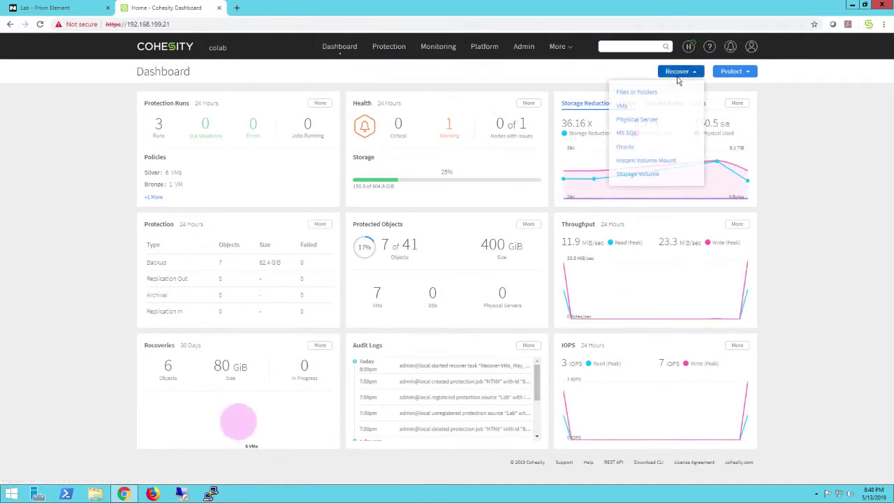
click(633, 93)
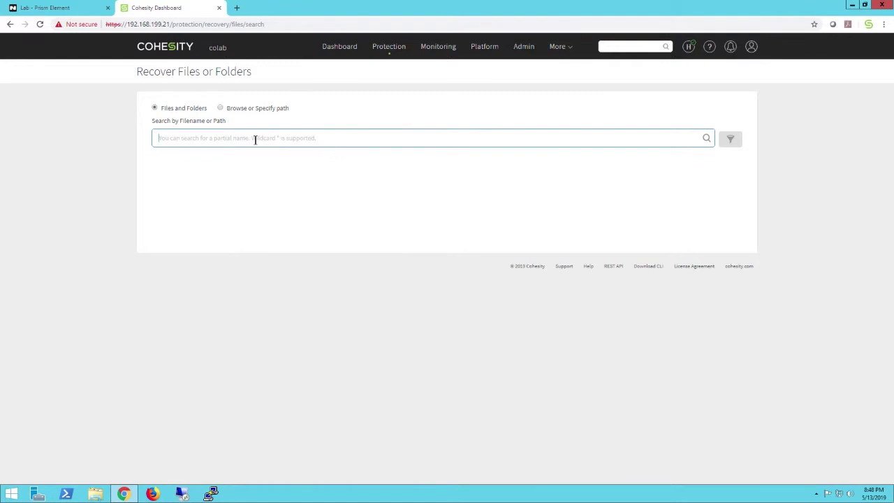
click(72, 11)
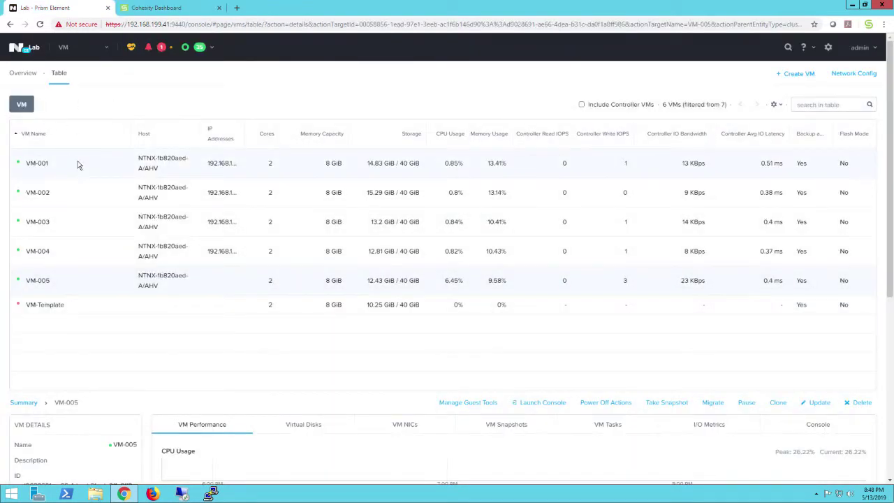
- Open VM-001's console full-screen and sign in as Administrator with the account password
click(550, 403)
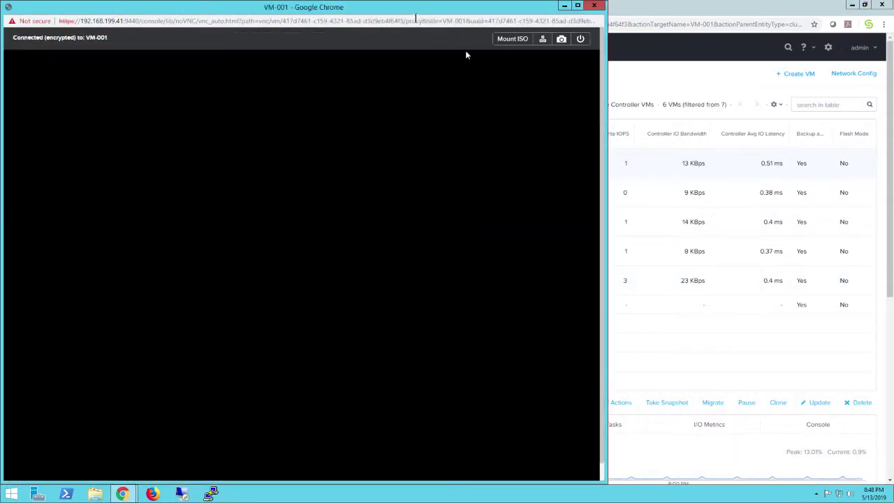
click(578, 5)
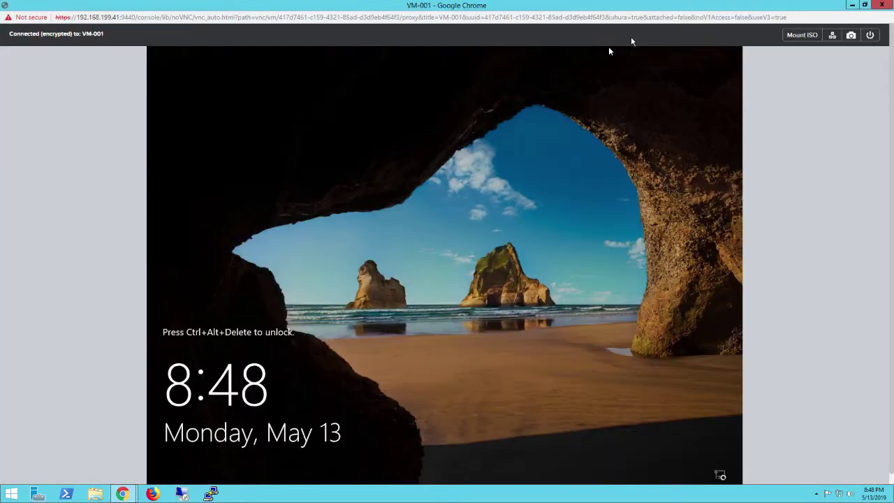
click(832, 35)
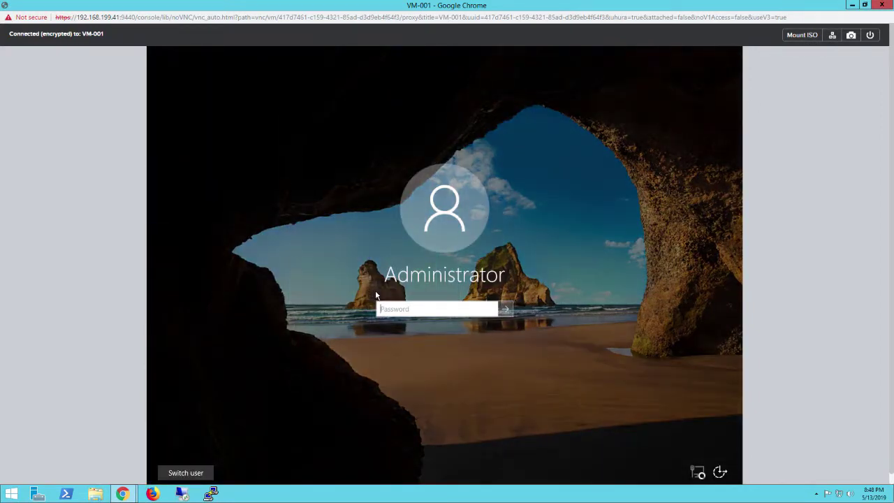
text(P@ssw0rd)
key(Return)
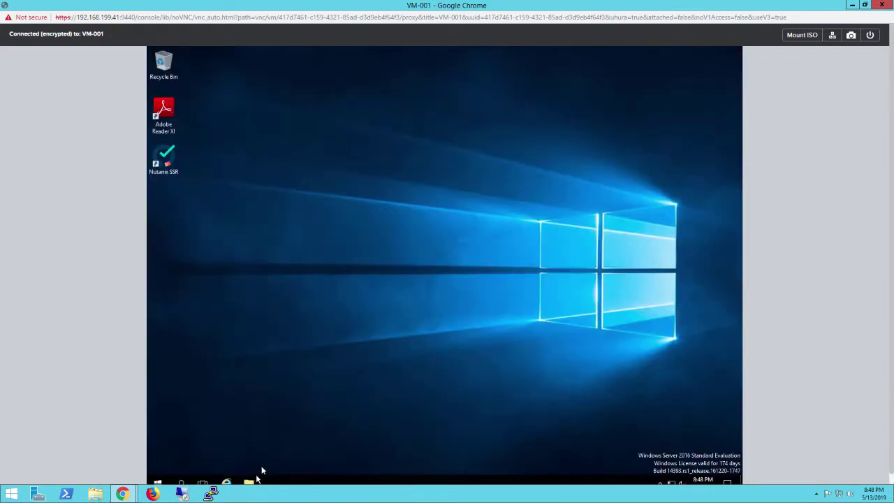
- Browse in File Explorer to the Data folder on Local Disk (C:)
click(251, 483)
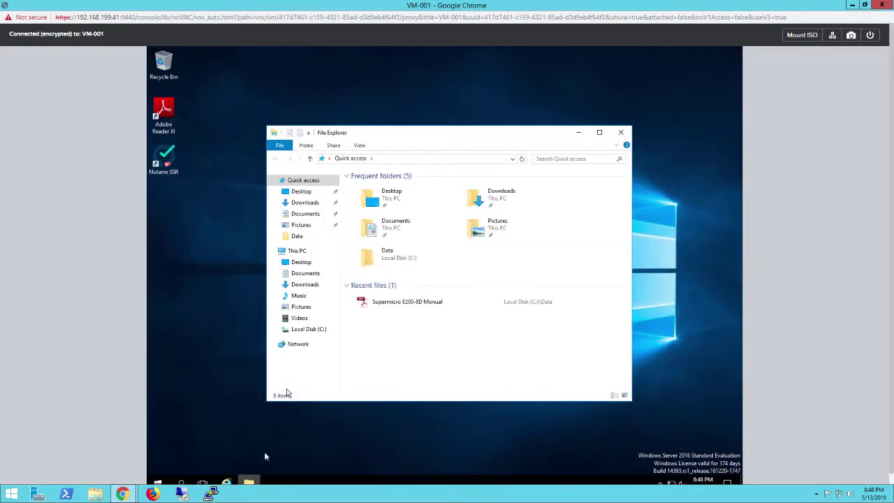
click(303, 333)
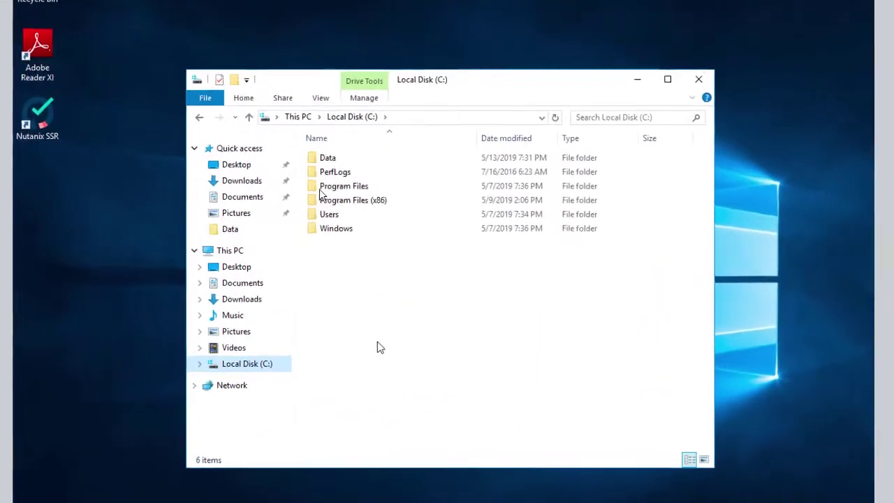
click(367, 189)
double_click(326, 157)
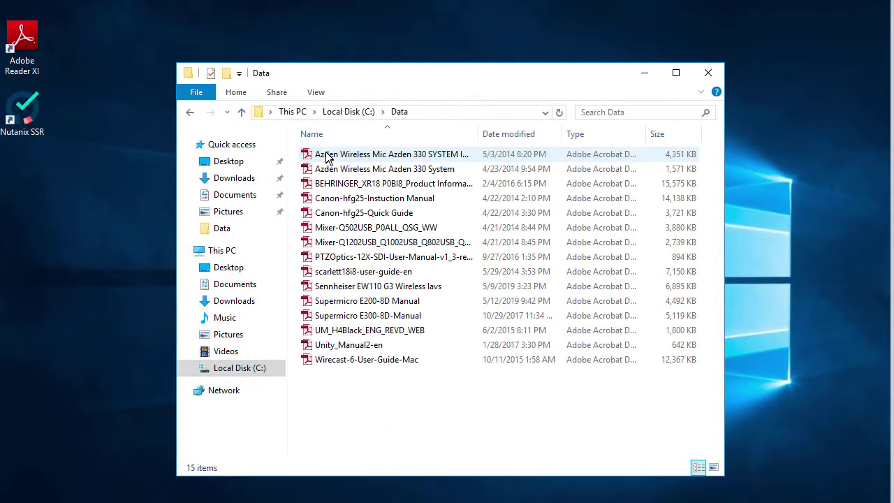
- Delete the BEHRINGER_XR18 product information PDF from C:\Data via its context menu
right_click(354, 184)
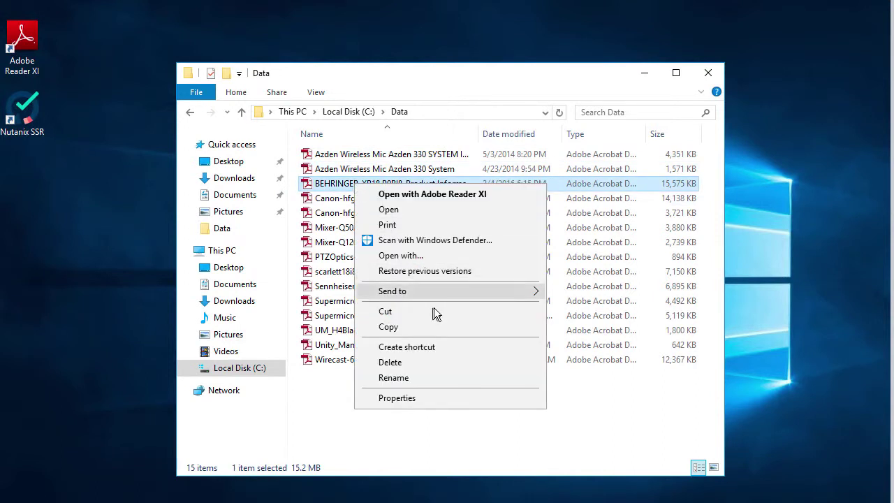
click(318, 427)
right_click(377, 184)
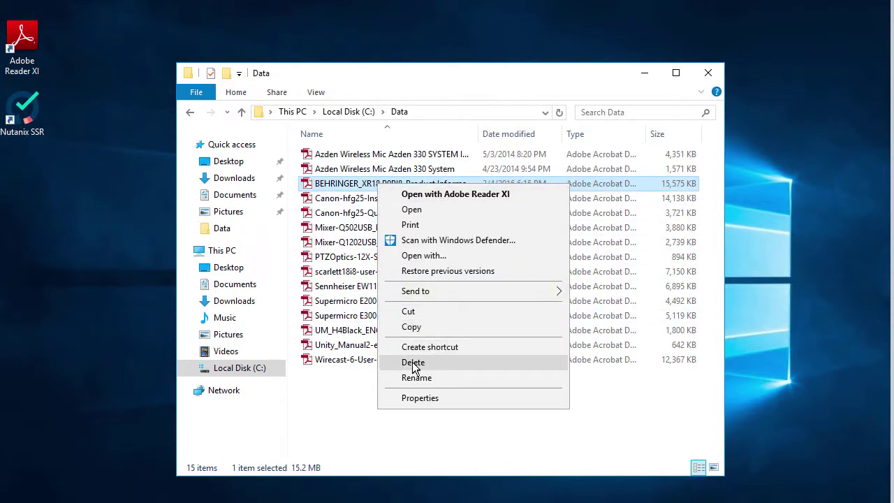
click(413, 362)
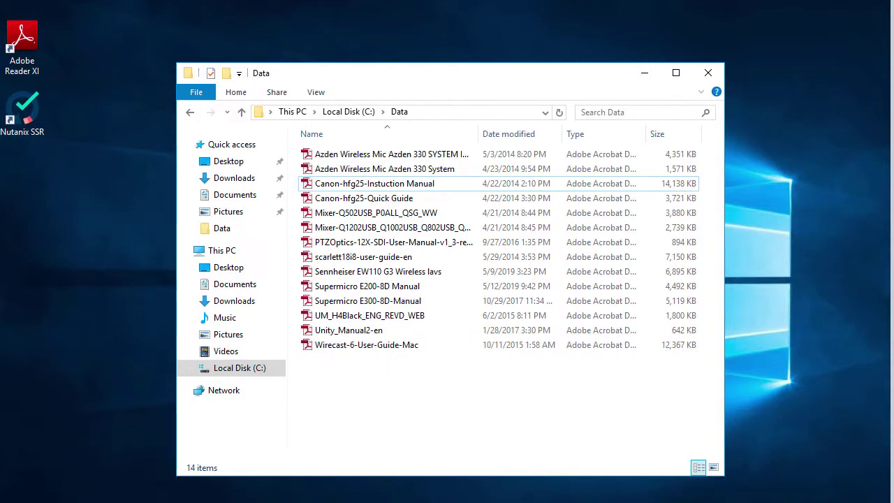
- Search Cohesity file recovery for XR18 and show the BEHRINGER_XR18 PDF's recover point
mouse_move(123, 494)
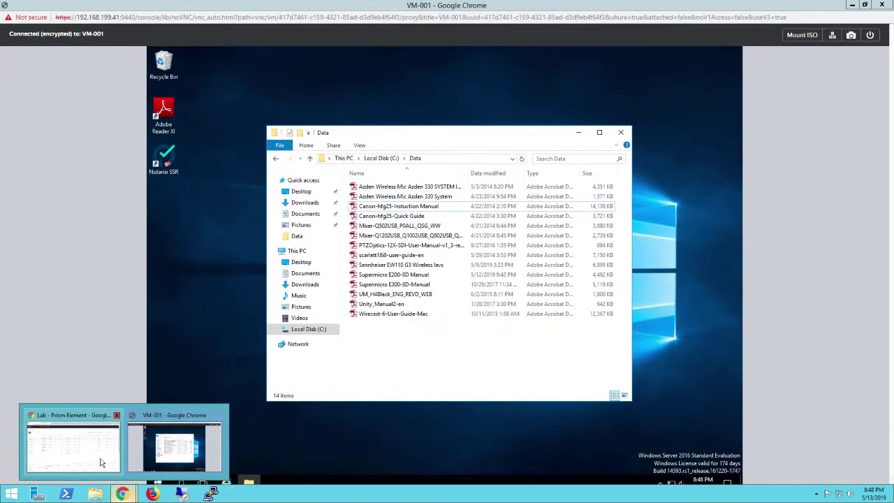
click(100, 463)
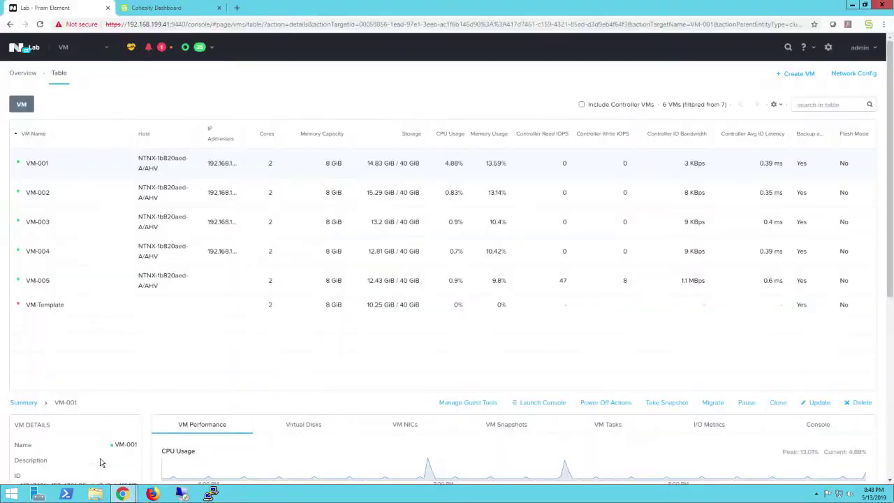
click(176, 9)
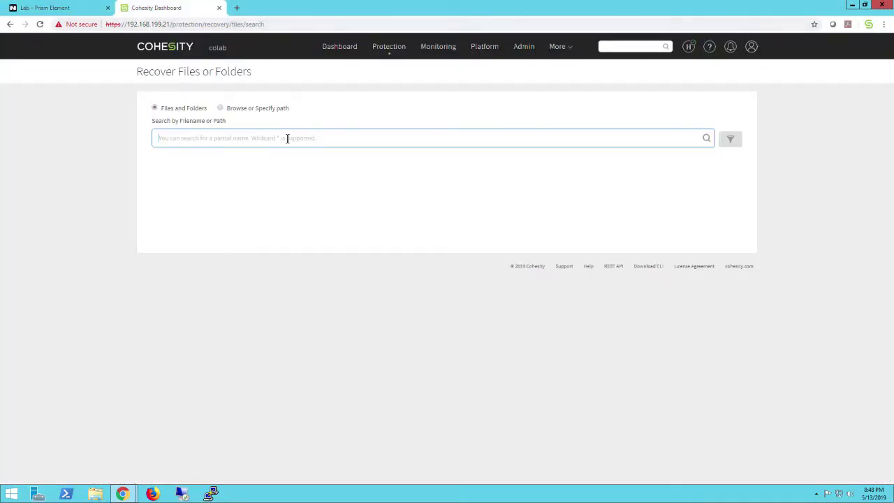
text(x)
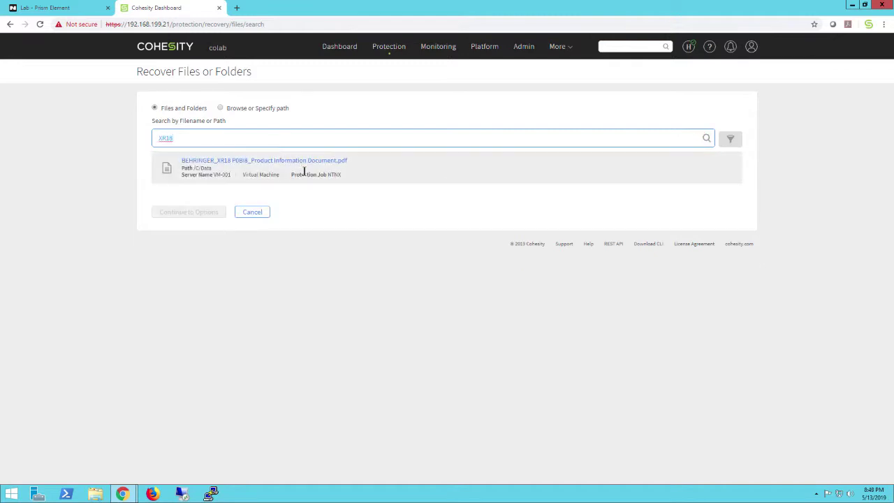
click(246, 159)
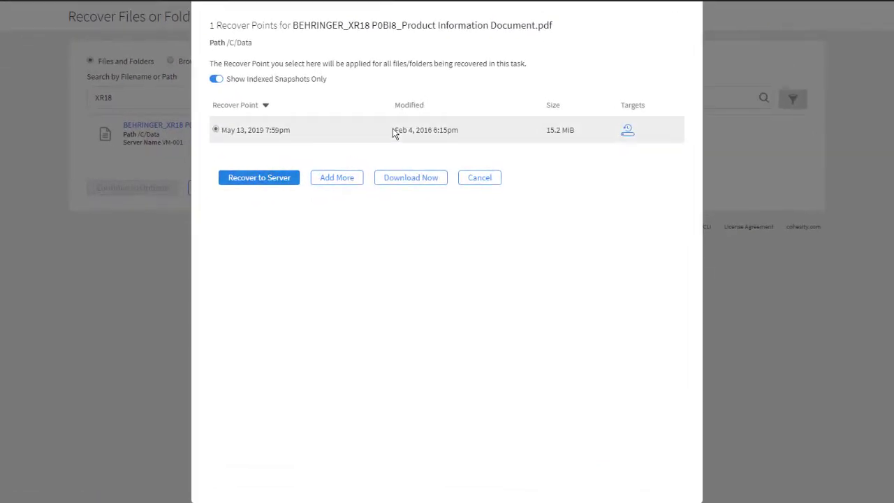
- Try recovering the PDF to VM-001 with the VM credentials, then cancel back to Recovery
click(249, 180)
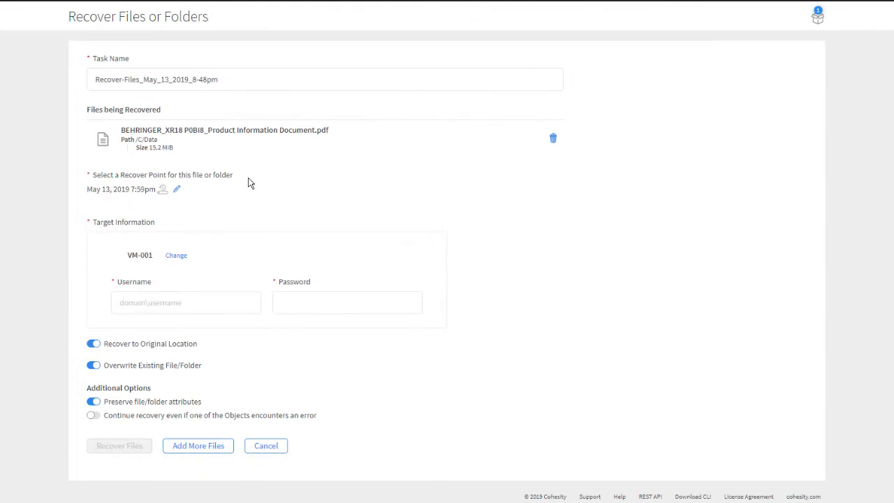
click(143, 306)
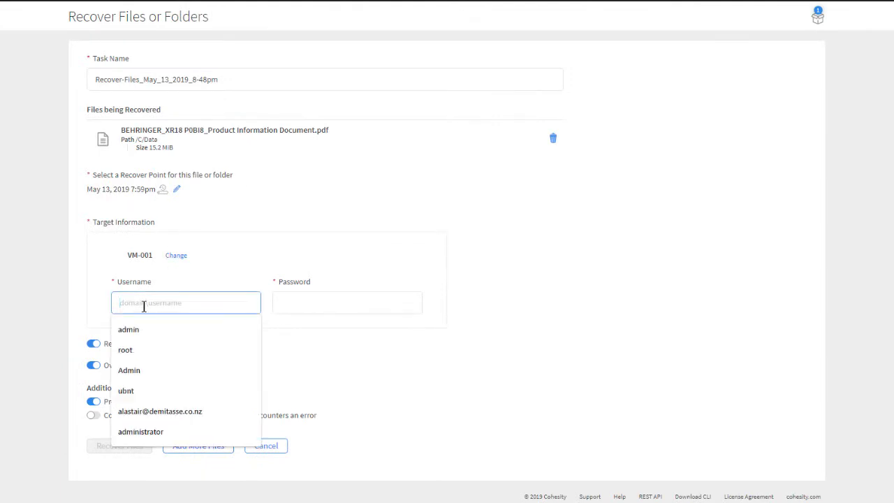
text(lab\administrator)
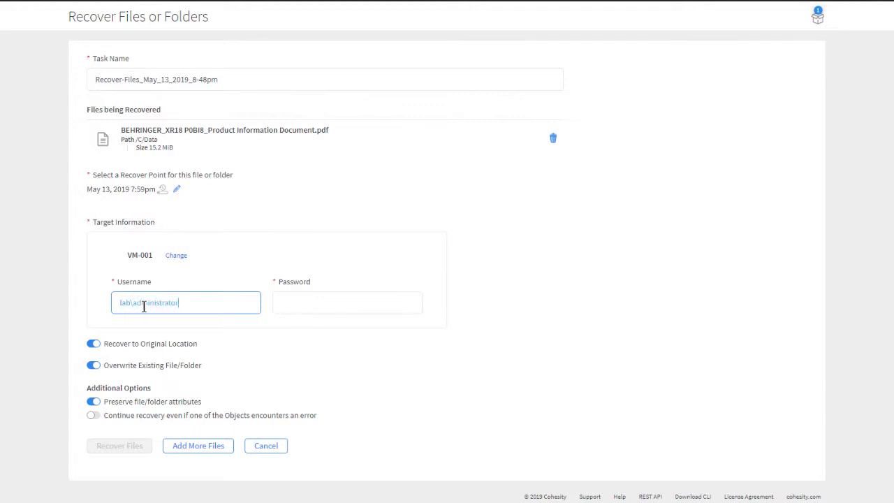
key(Tab)
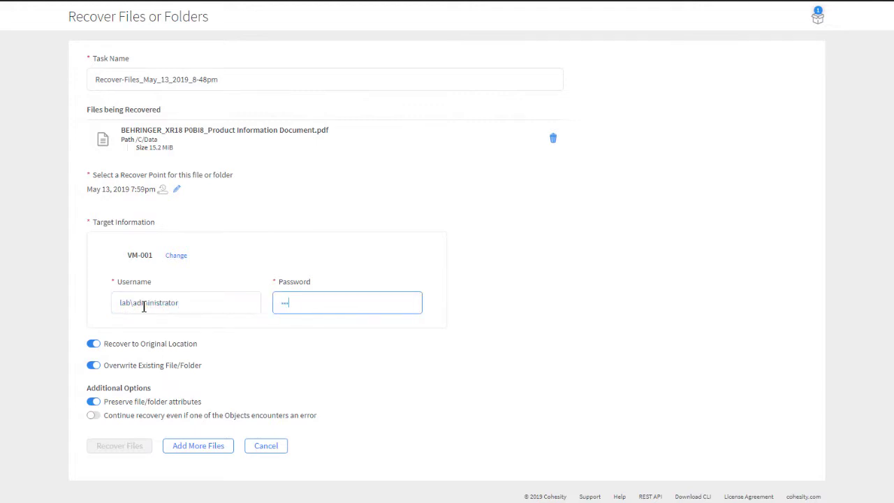
key(Tab)
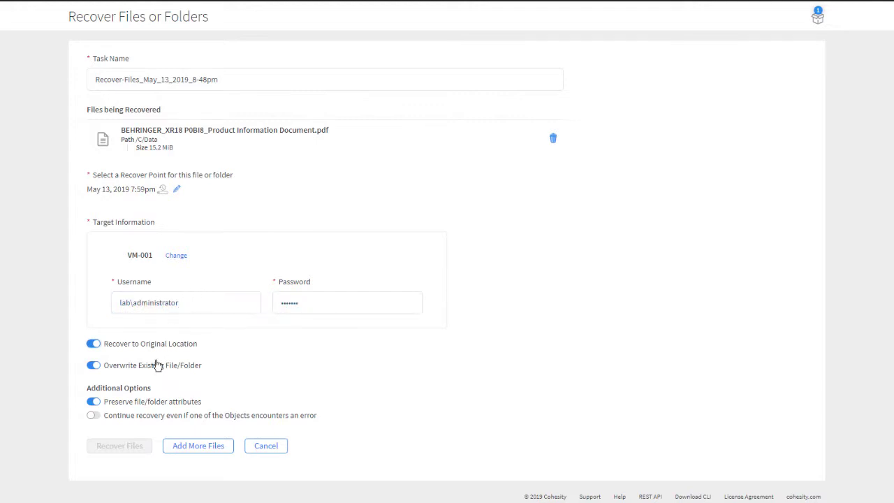
mouse_move(120, 445)
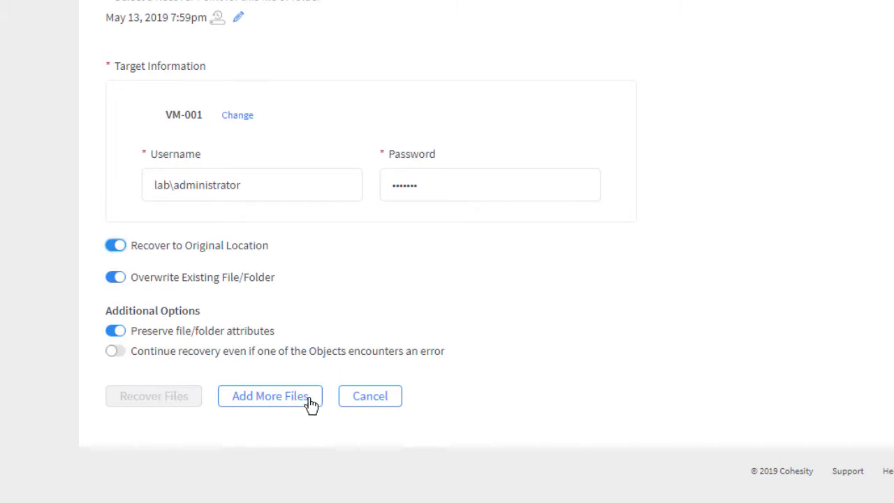
click(372, 398)
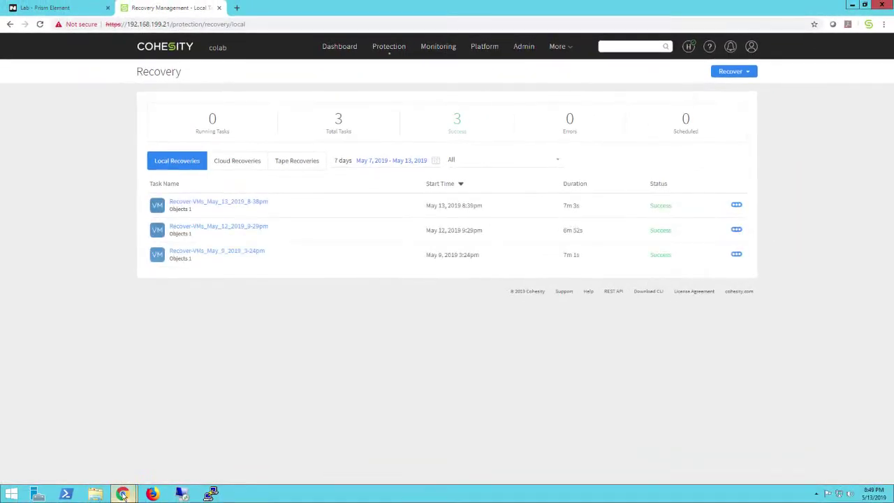
- In VM-001's Internet Explorer, go to 192.168.199.21 and continue past the certificate warning
mouse_move(123, 495)
click(160, 458)
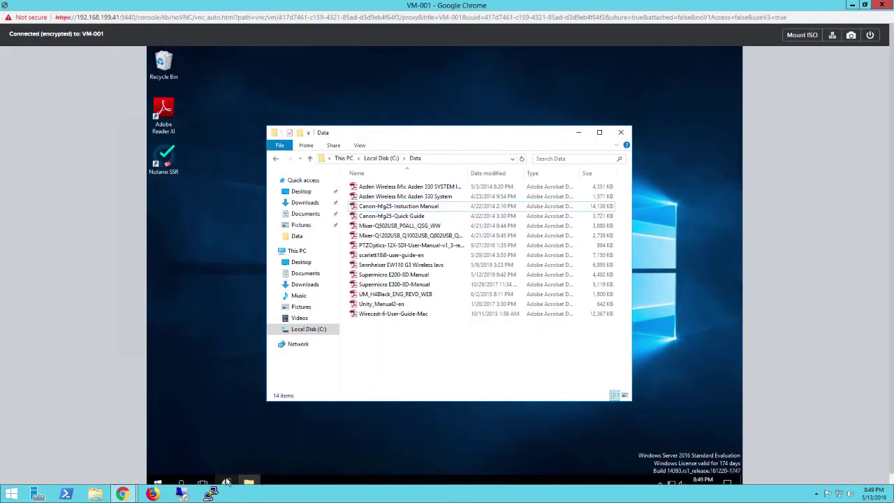
click(226, 483)
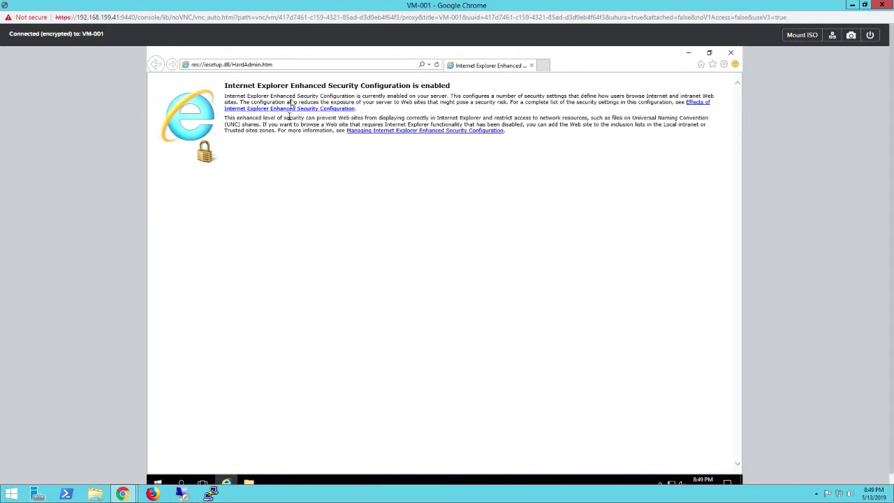
click(300, 65)
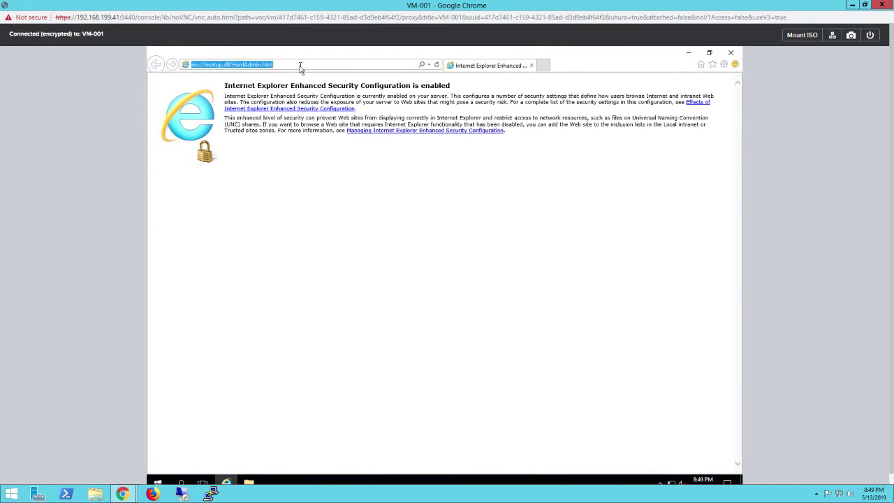
text(192)
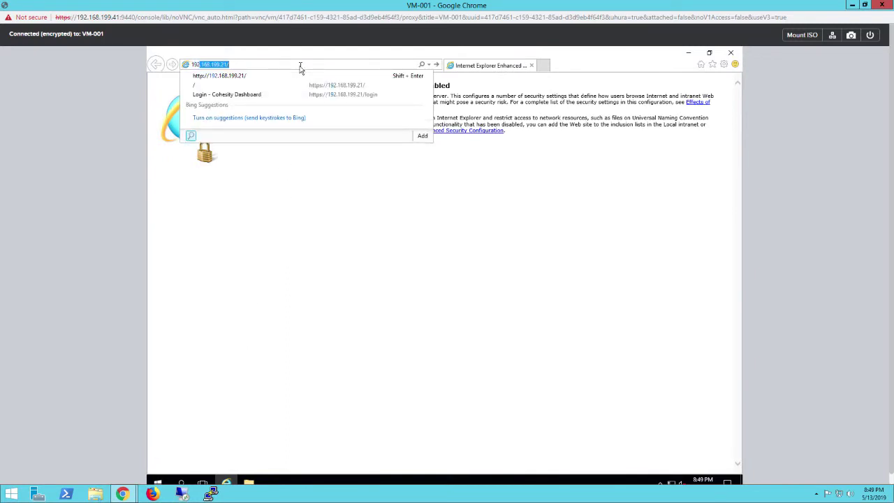
text(.168.199.21)
key(Return)
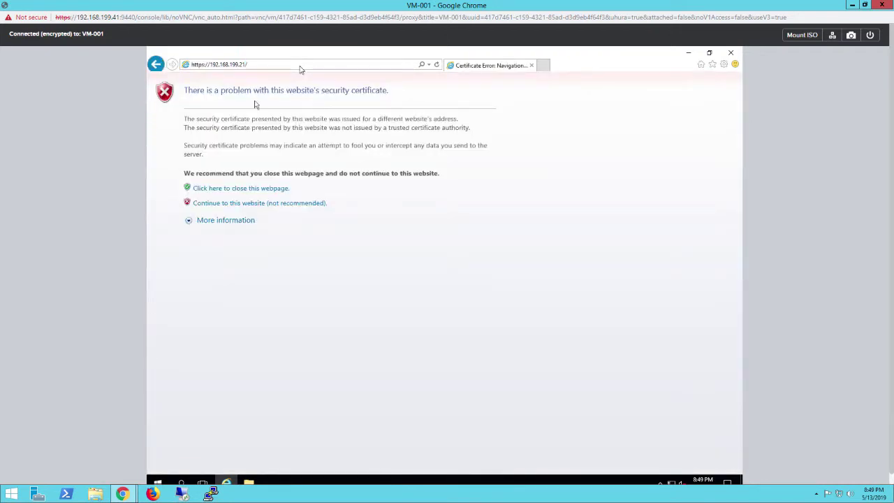
click(267, 204)
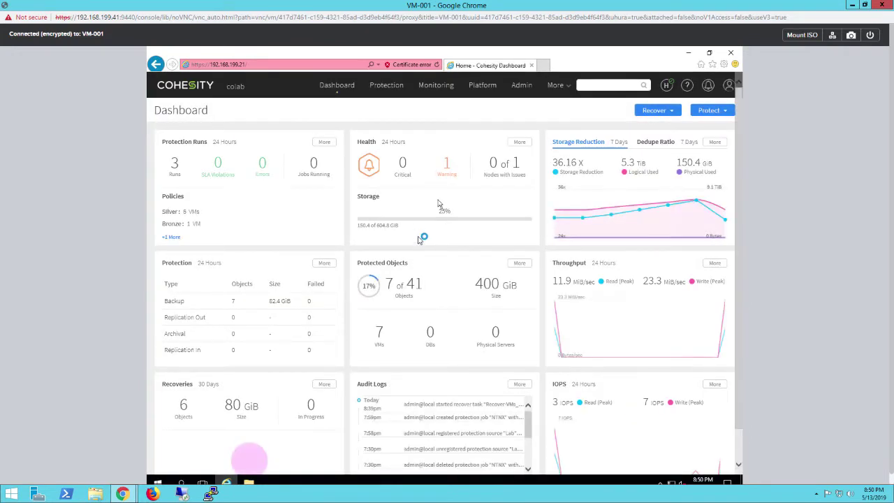
- Start a Files or Folders recovery, search XR18, and download the PDF from its recover point
click(657, 111)
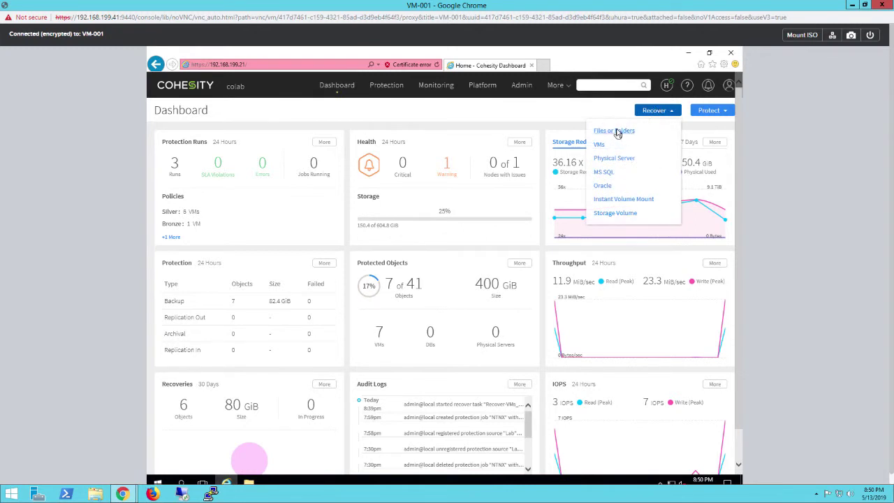
click(616, 132)
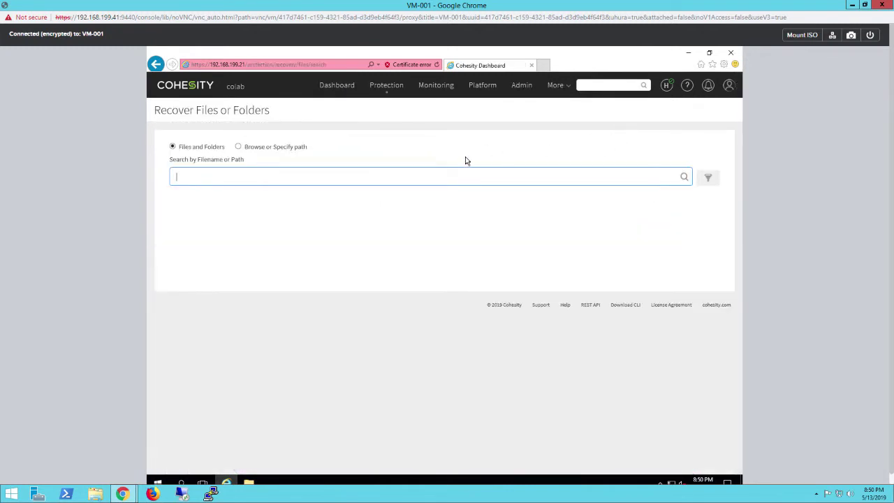
text(XR18)
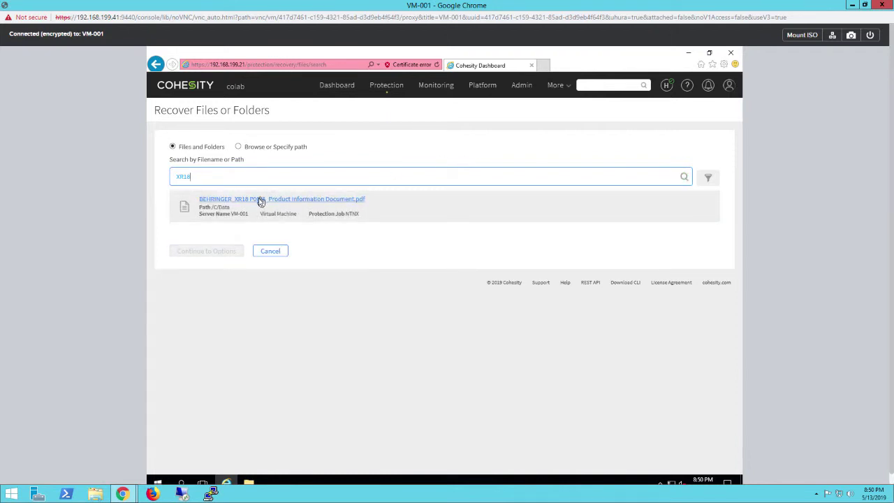
click(258, 200)
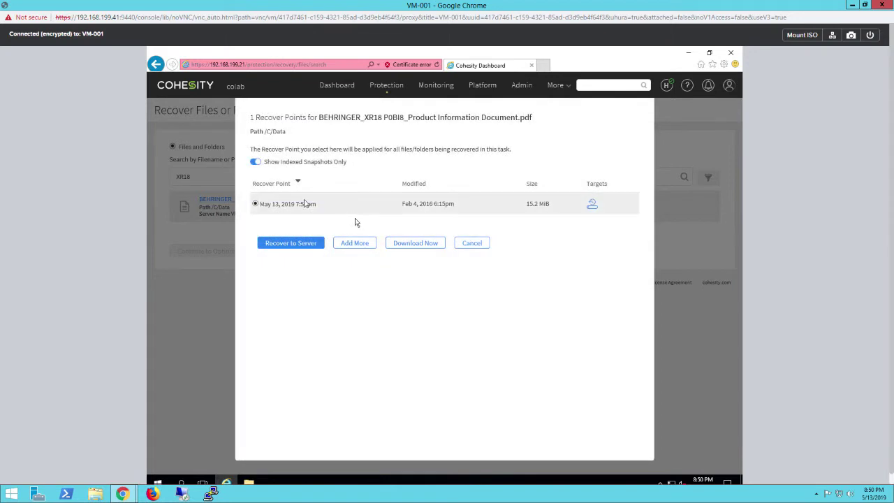
click(415, 243)
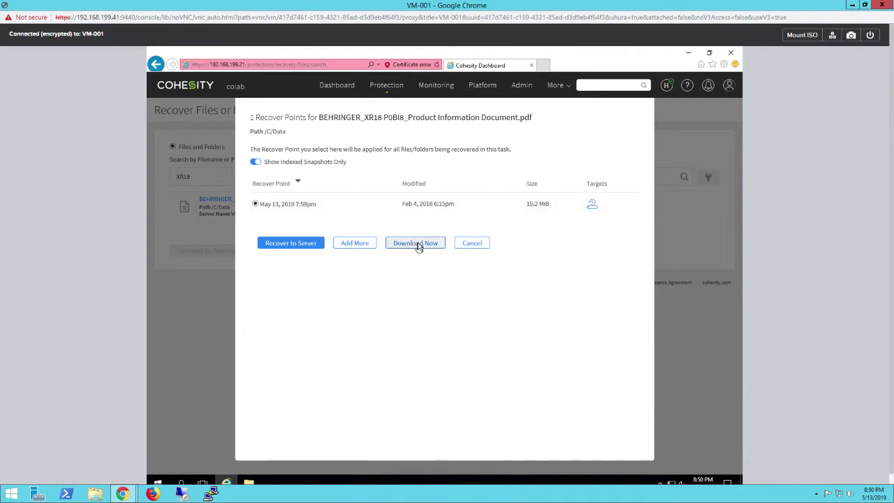
click(417, 245)
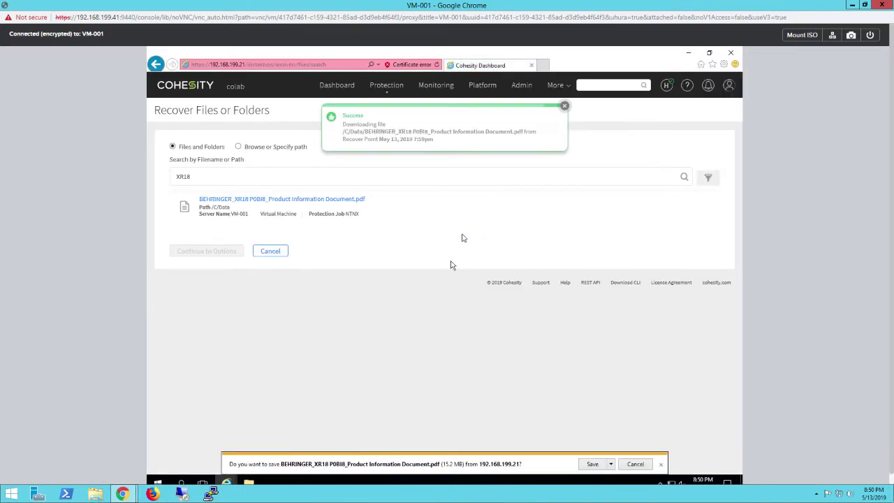
- Save the downloaded BEHRINGER_XR18 PDF into C:\Data
click(611, 465)
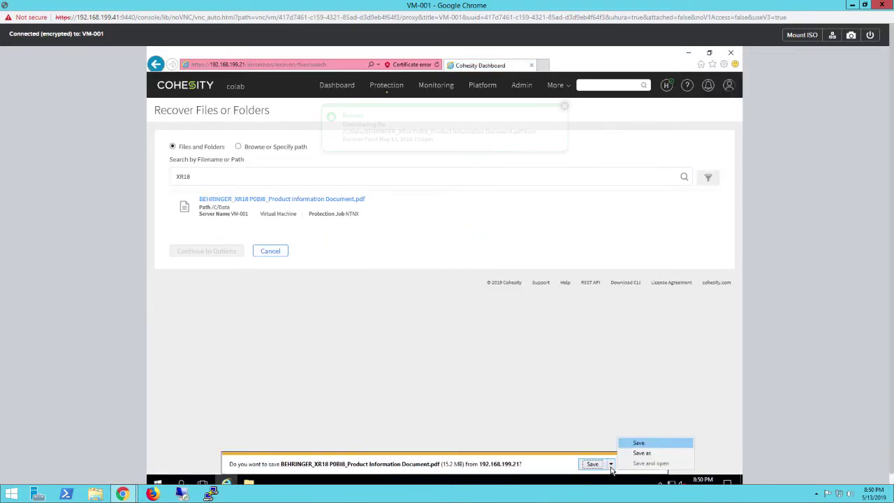
click(636, 453)
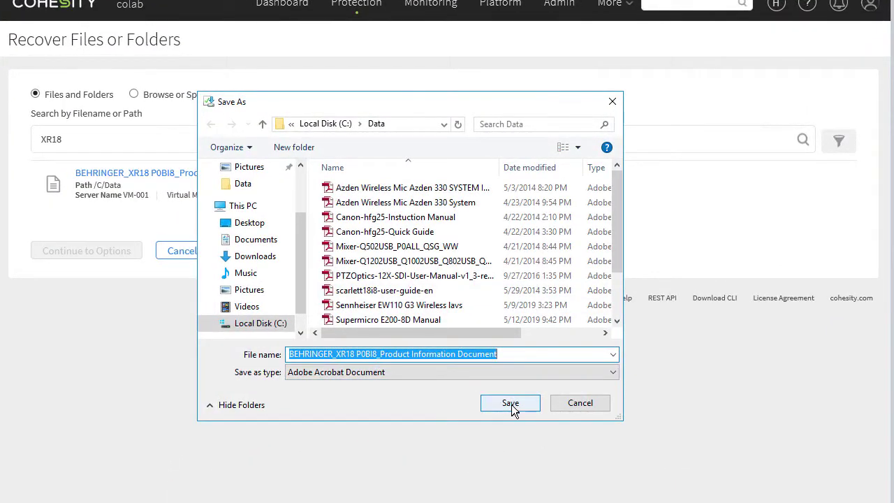
click(512, 404)
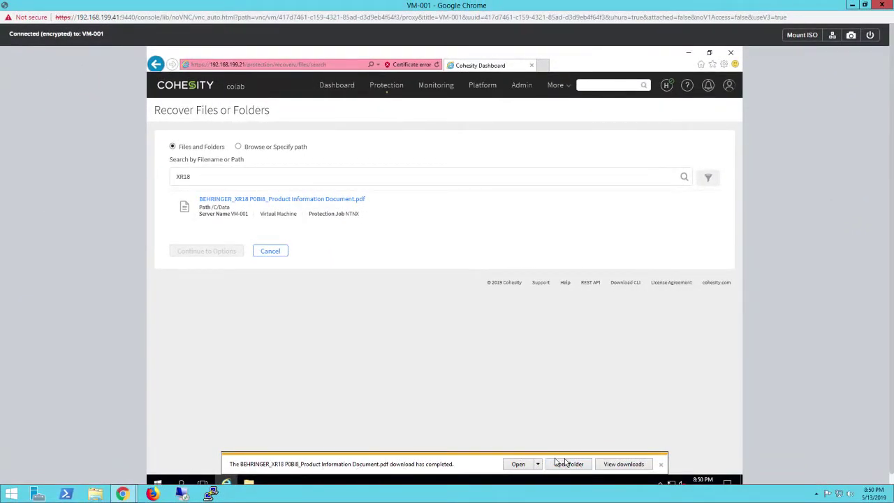
- Open the recovered PDF from C:\Data to verify it, then close the viewer and VM-001 console
click(569, 464)
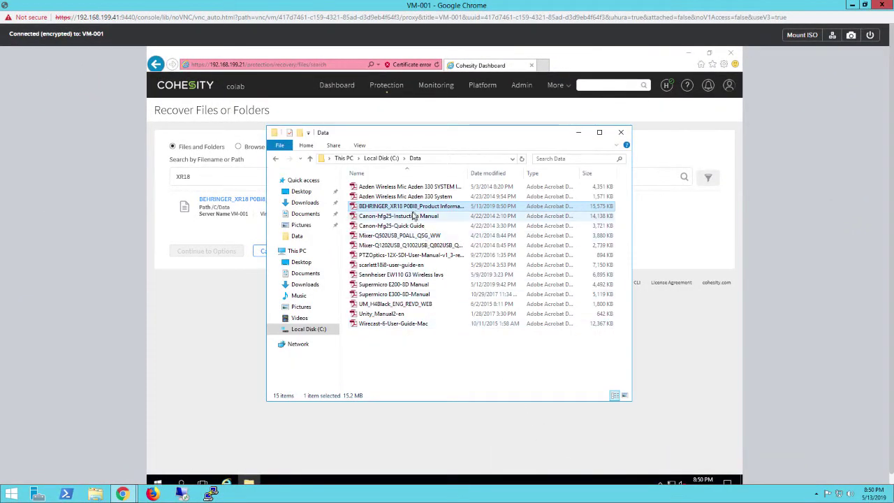
double_click(412, 208)
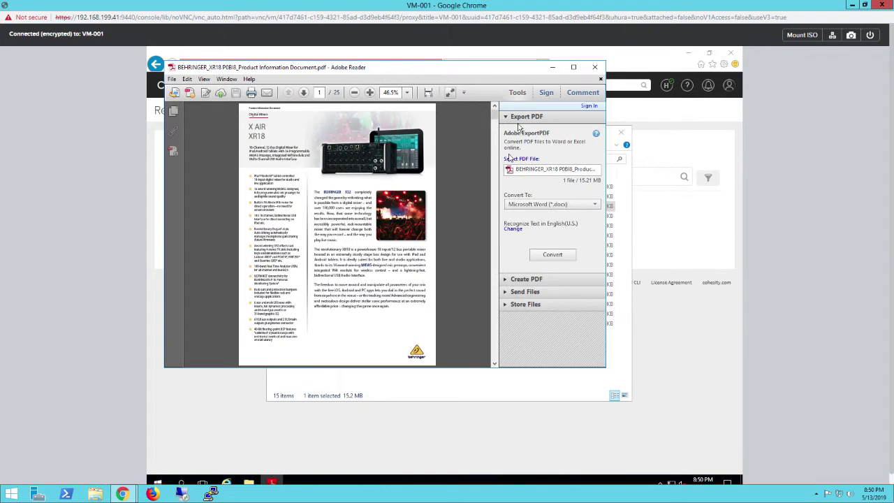
click(595, 68)
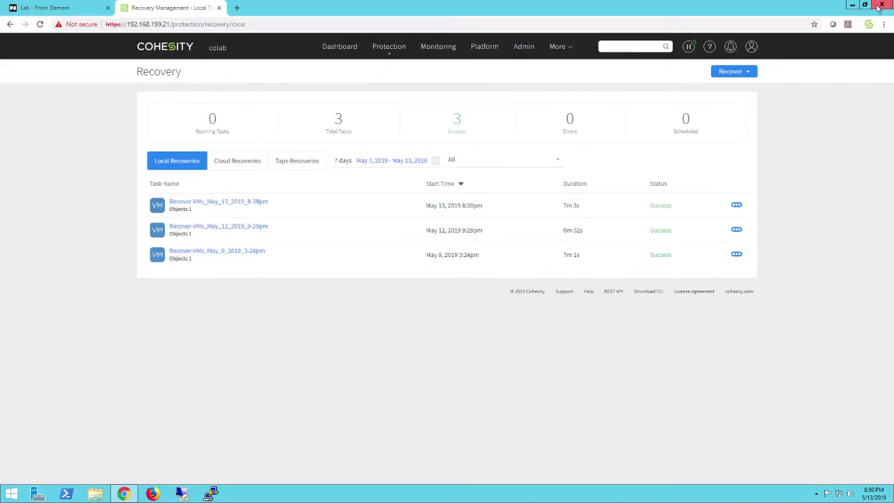
click(882, 5)
- Switch from the Recovery tasks to the Dashboard overview showing 6 objects recovered
click(334, 48)
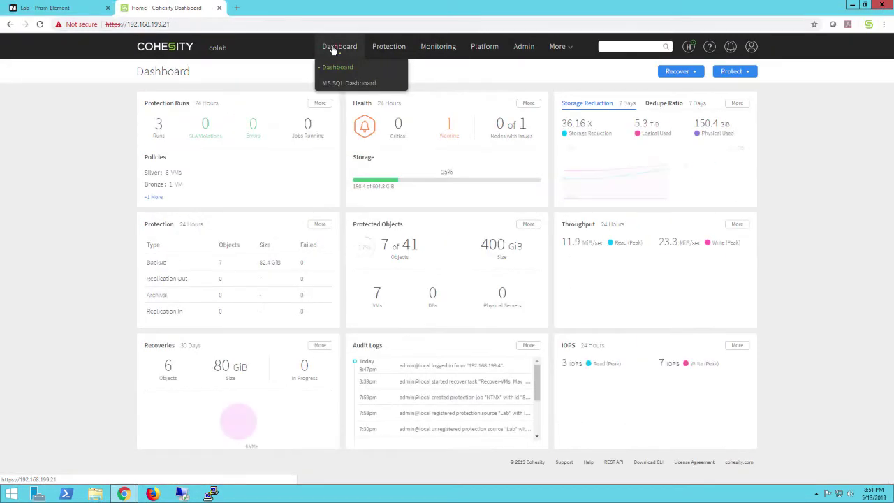